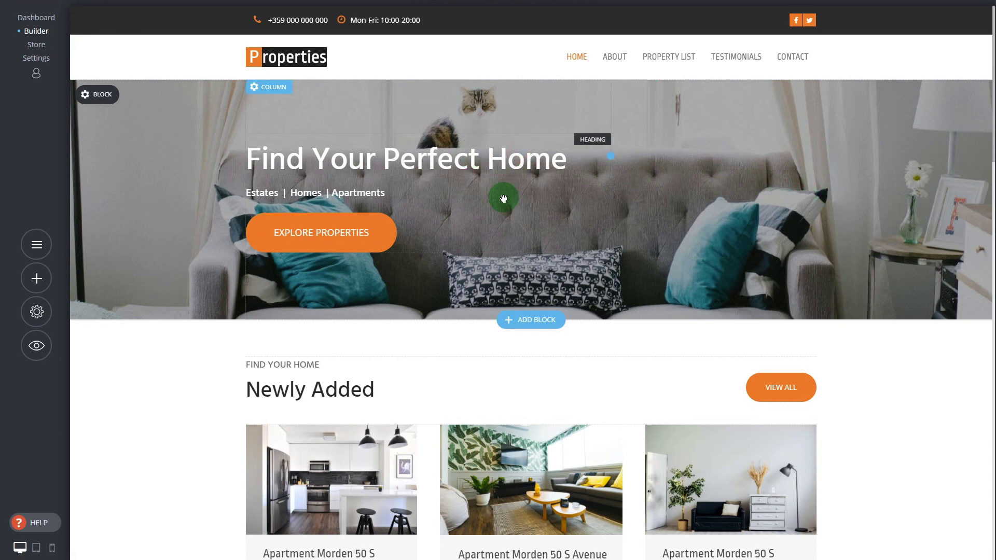
Step: Examine the column split options of the hero block and the property listings block
{"action": "left_click_drag", "start_coordinate": [503, 198], "coordinate": [481, 136]}
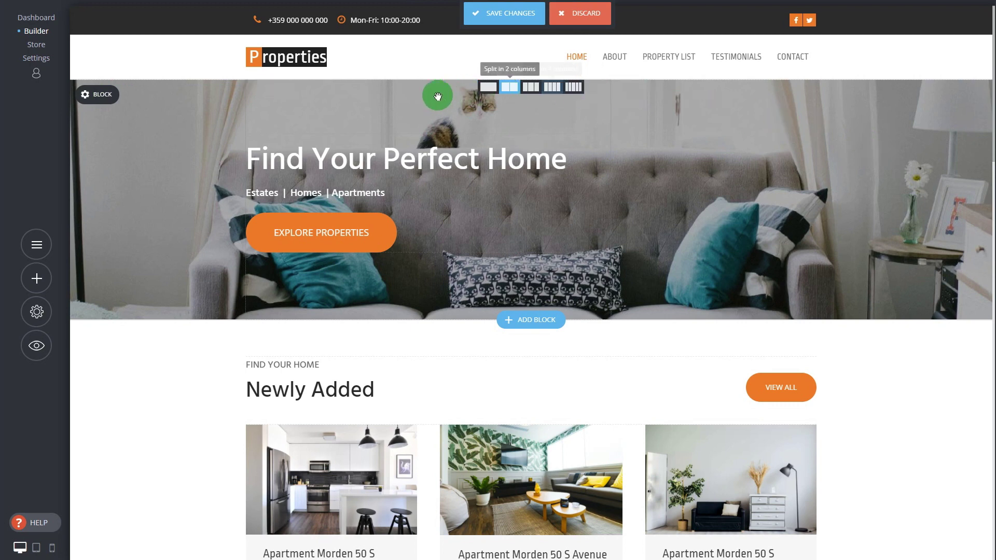
{"action": "scroll", "coordinate": [900, 393], "scroll_direction": "down", "scroll_amount": 2}
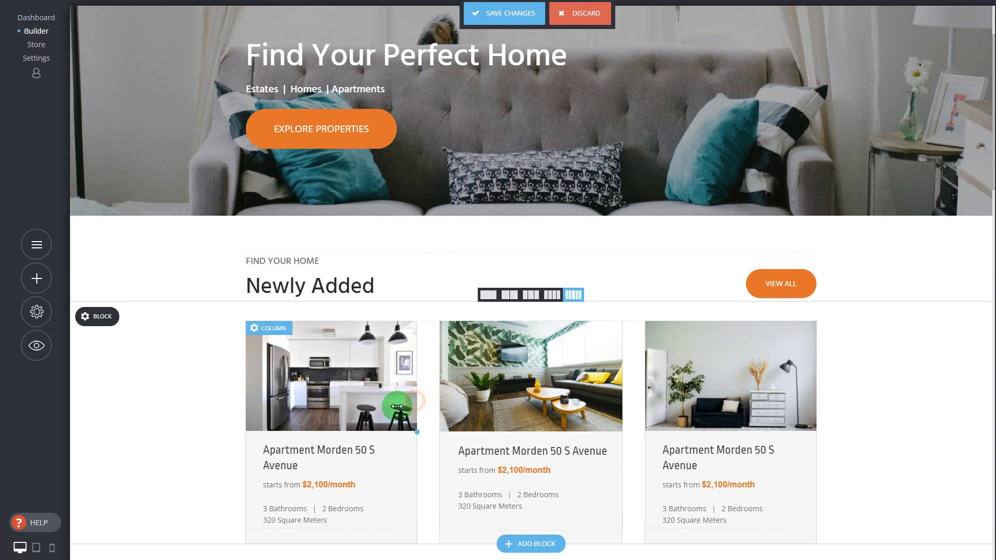
{"action": "mouse_move", "coordinate": [396, 406]}
{"action": "left_mouse_down"}
{"action": "mouse_move", "coordinate": [374, 406]}
{"action": "mouse_move", "coordinate": [435, 406]}
{"action": "mouse_move", "coordinate": [570, 315]}
{"action": "mouse_move", "coordinate": [524, 299]}
{"action": "left_mouse_up"}
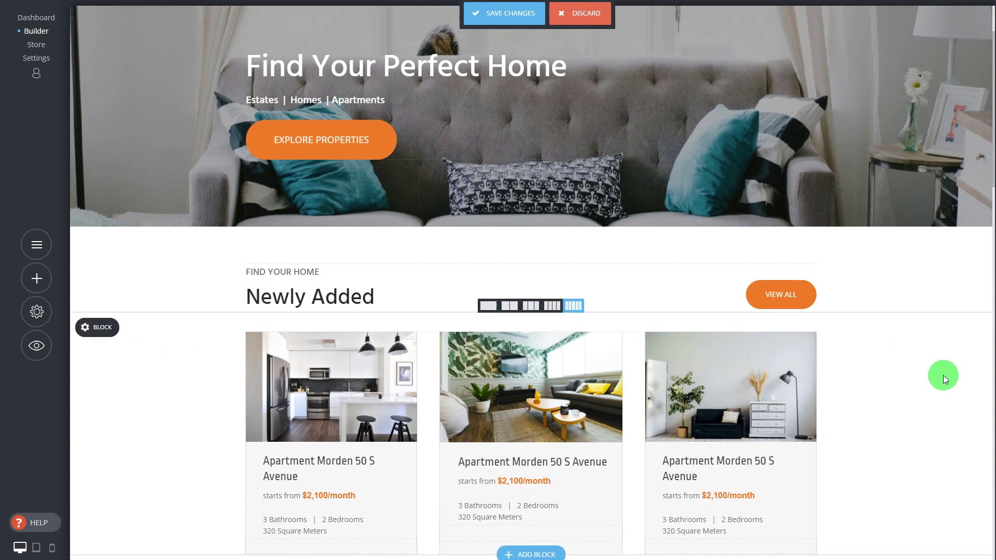
{"action": "scroll", "coordinate": [943, 375], "scroll_direction": "up", "scroll_amount": 2}
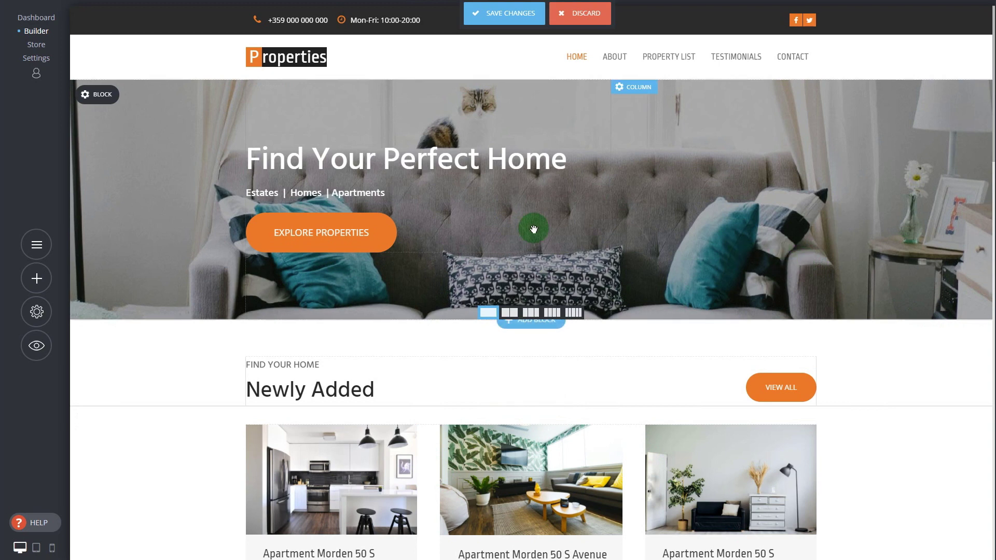
Step: Examine the editing options of the "Find Your Perfect Home" heading and the "Explore Properties" button
{"action": "left_click", "coordinate": [347, 157]}
{"action": "triple_click", "coordinate": [437, 147]}
{"action": "double_click", "coordinate": [410, 154]}
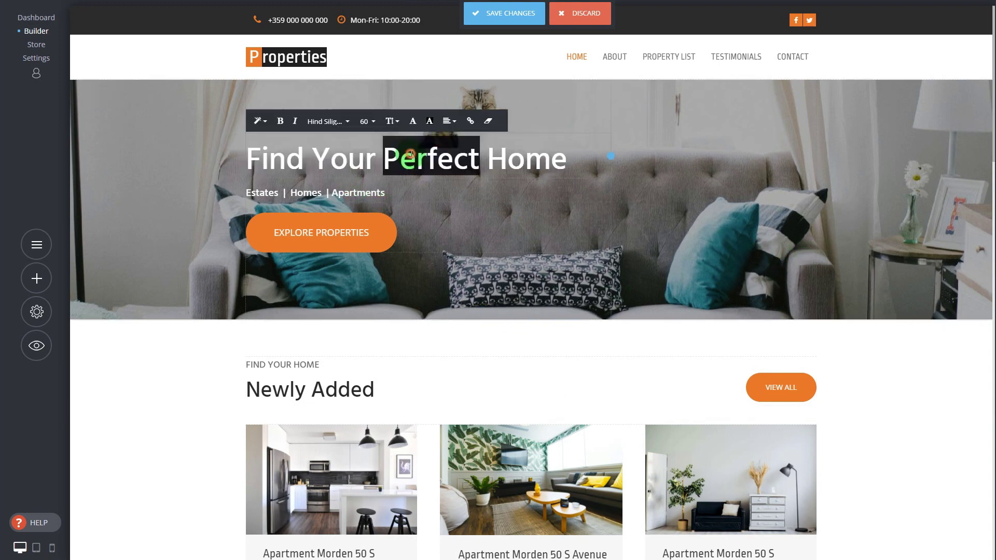
{"action": "left_click", "coordinate": [884, 202]}
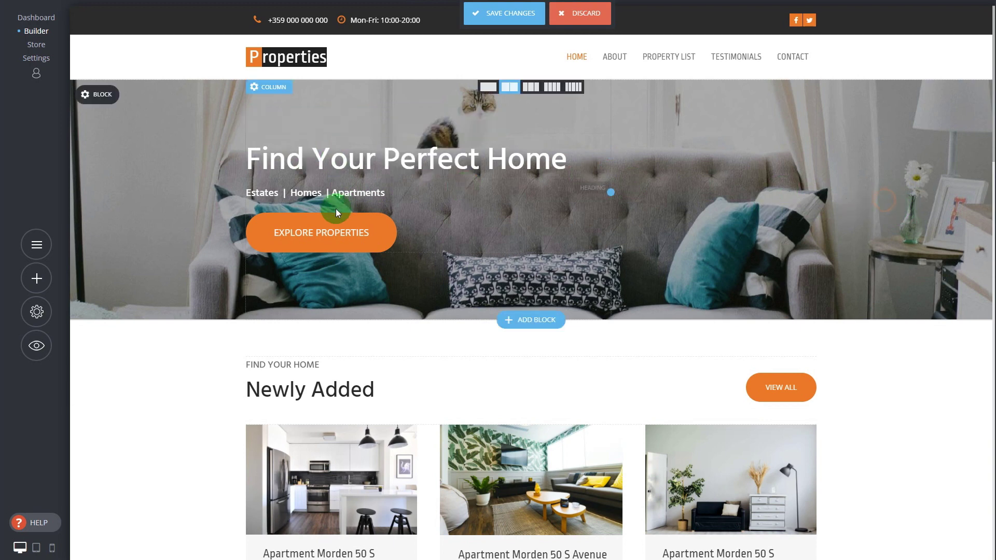
{"action": "left_click", "coordinate": [334, 231]}
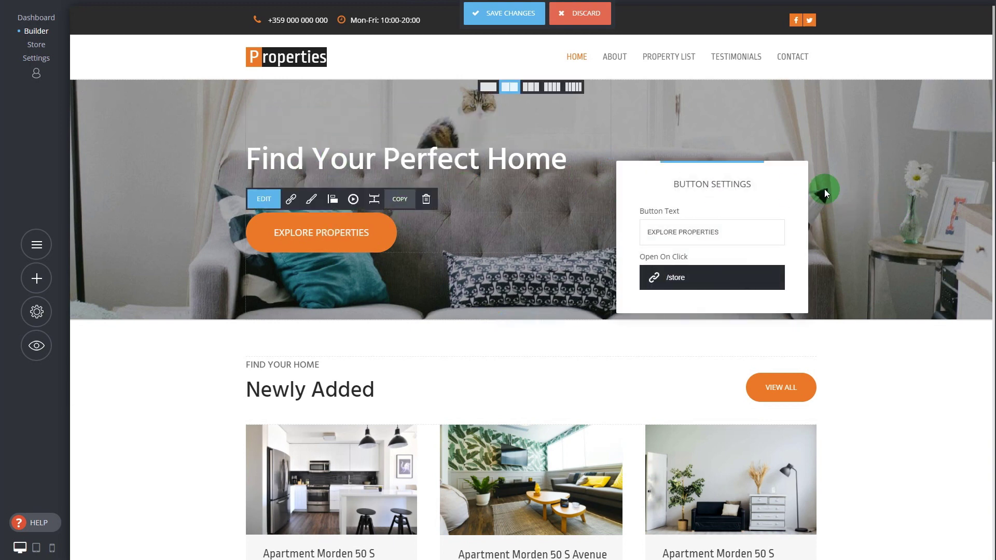
{"action": "left_click", "coordinate": [903, 181]}
{"action": "left_click", "coordinate": [318, 159]}
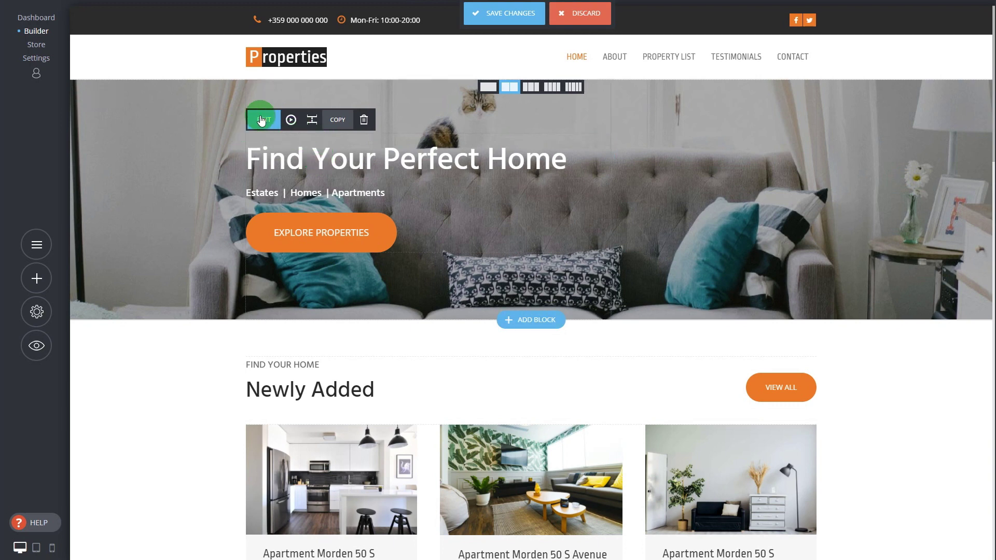
{"action": "left_click", "coordinate": [331, 234]}
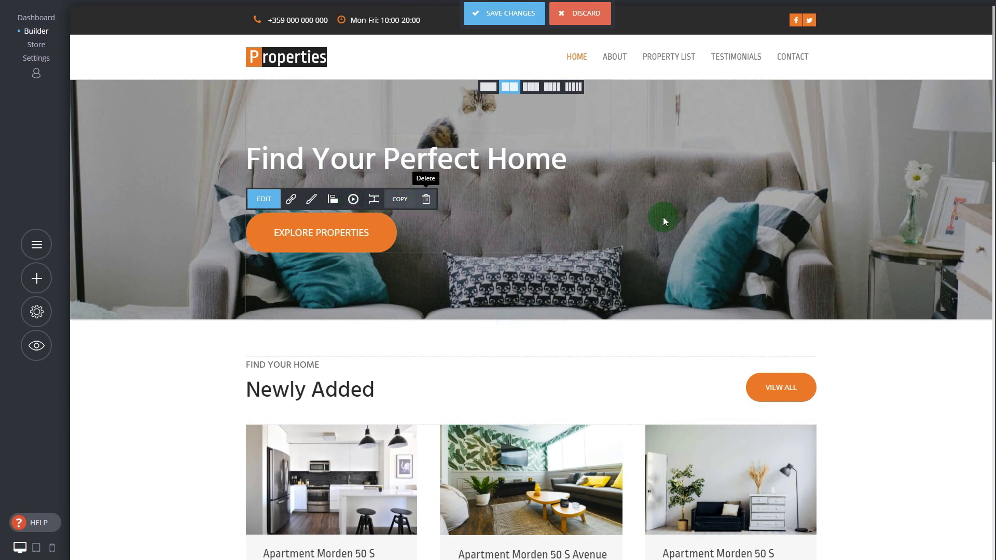
{"action": "left_click", "coordinate": [866, 221]}
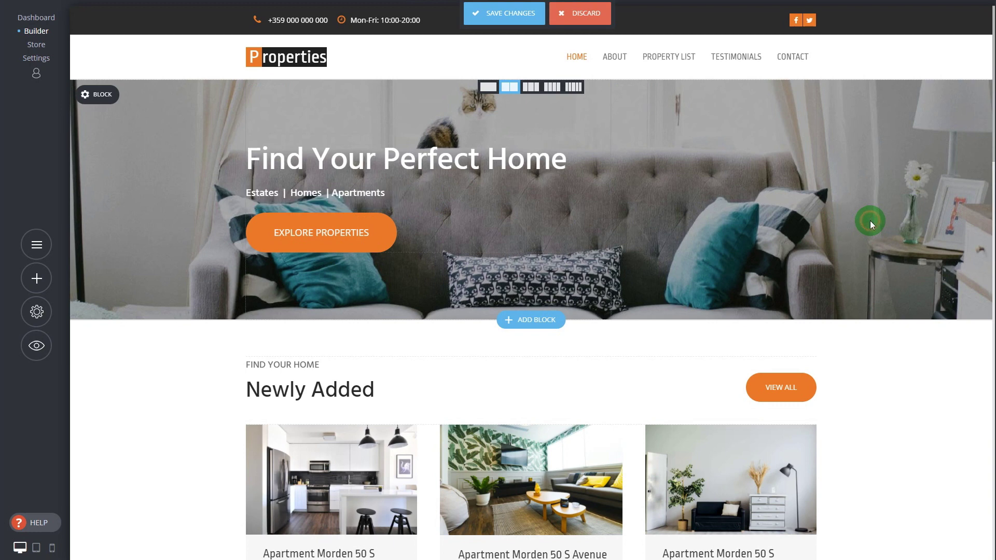
Step: Copy the "Explore Properties" button widget and check the list of copied widgets
{"action": "left_click", "coordinate": [351, 224]}
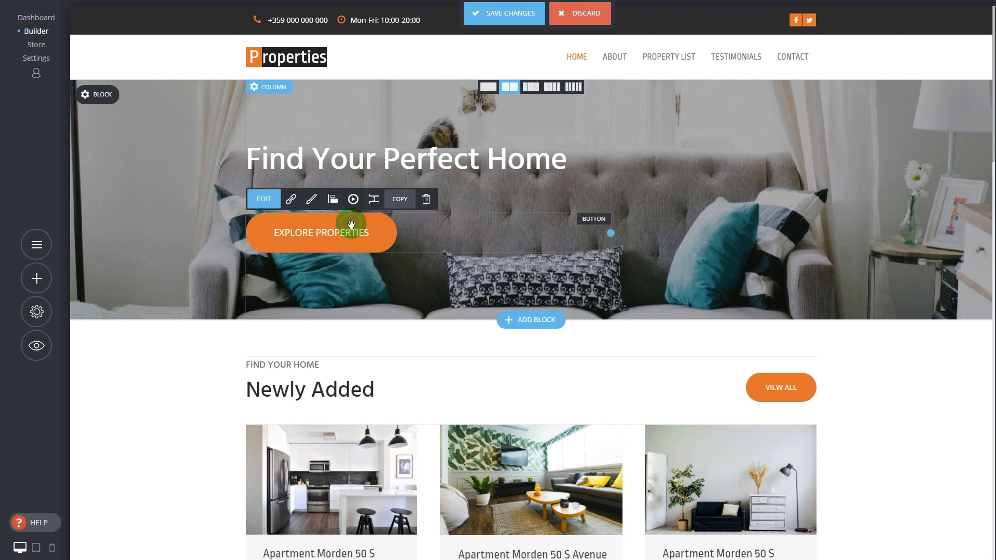
{"action": "left_click", "coordinate": [405, 207]}
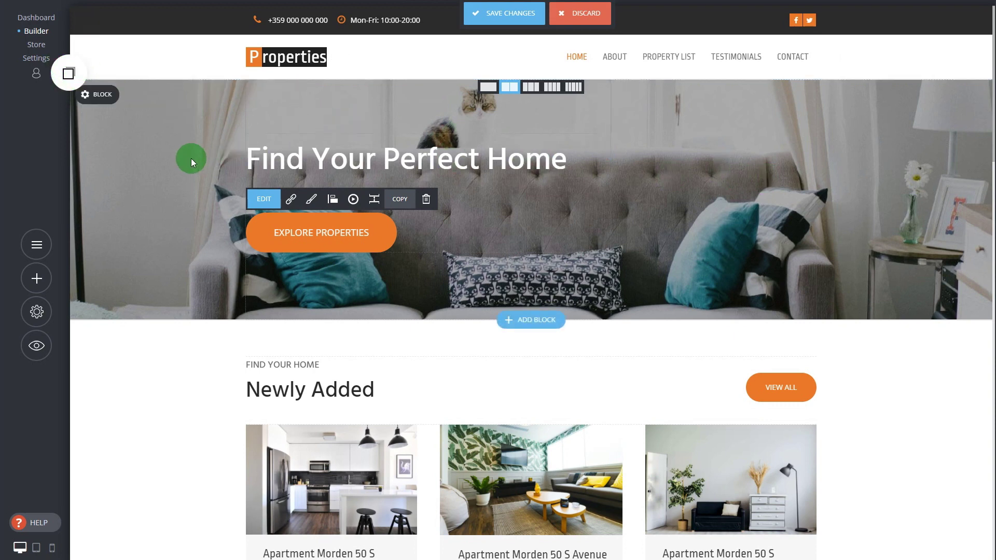
{"action": "left_click", "coordinate": [69, 81]}
{"action": "left_click", "coordinate": [138, 179]}
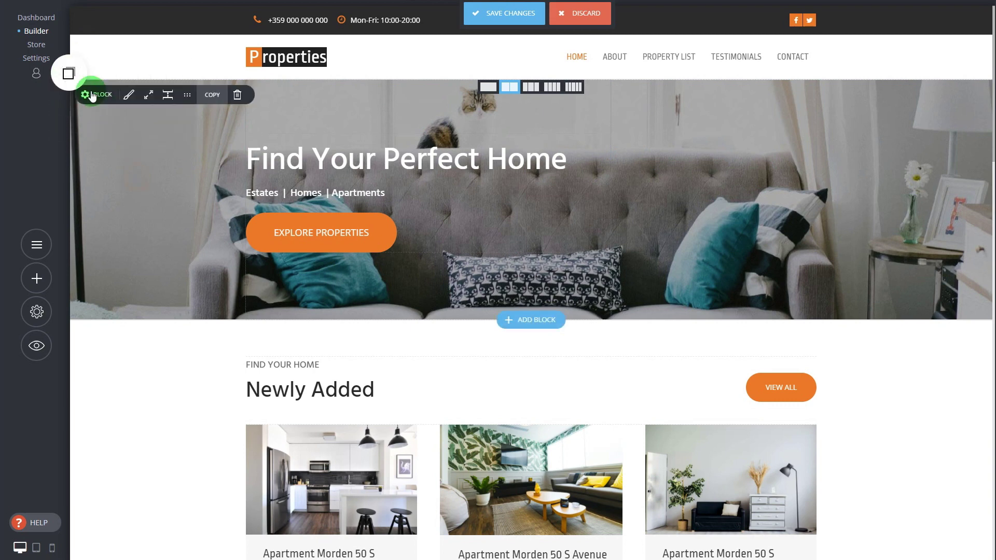
Step: Copy the whole hero block and the block with the three apartment listings
{"action": "left_click", "coordinate": [207, 96]}
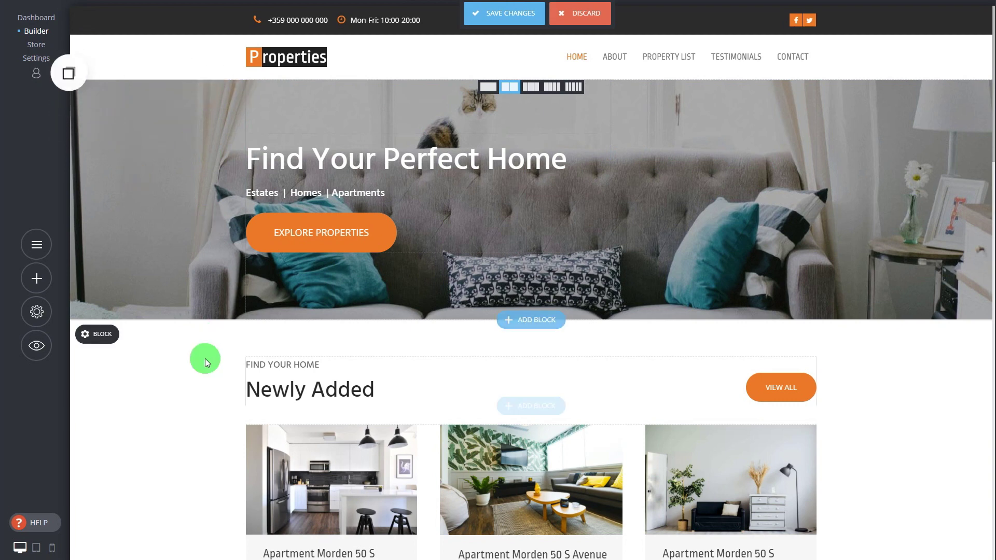
{"action": "scroll", "coordinate": [205, 337], "scroll_direction": "down", "scroll_amount": 4}
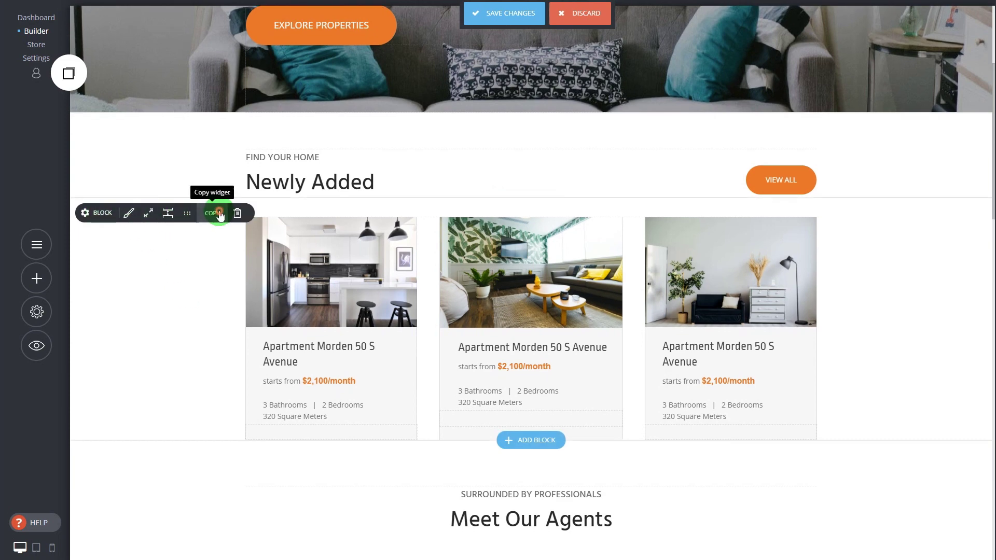
{"action": "left_click", "coordinate": [212, 213]}
Step: Place the copied hero block between the apartment listings and the "Meet Our Agents" section, and compare it with the original
{"action": "scroll", "coordinate": [772, 276], "scroll_direction": "down", "scroll_amount": 4}
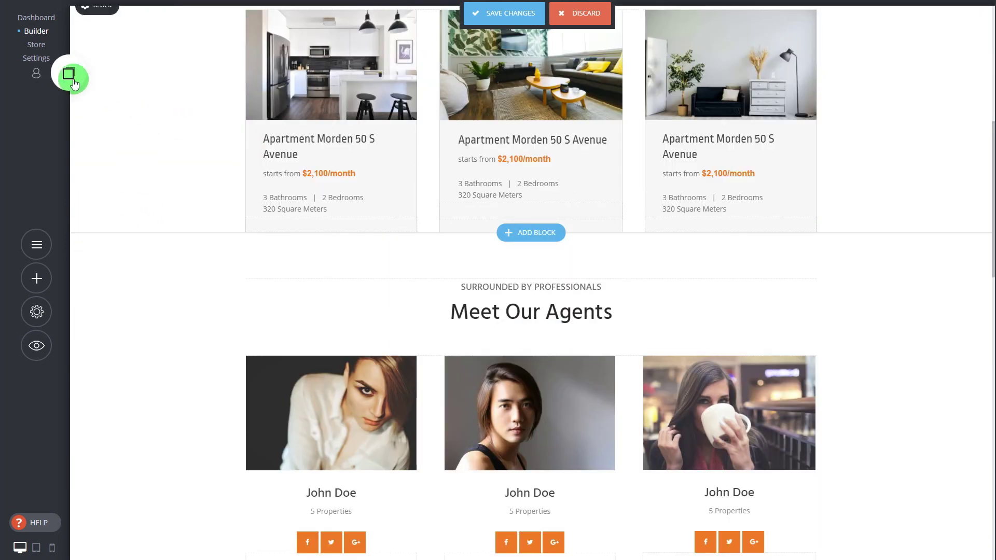
{"action": "left_click", "coordinate": [68, 73]}
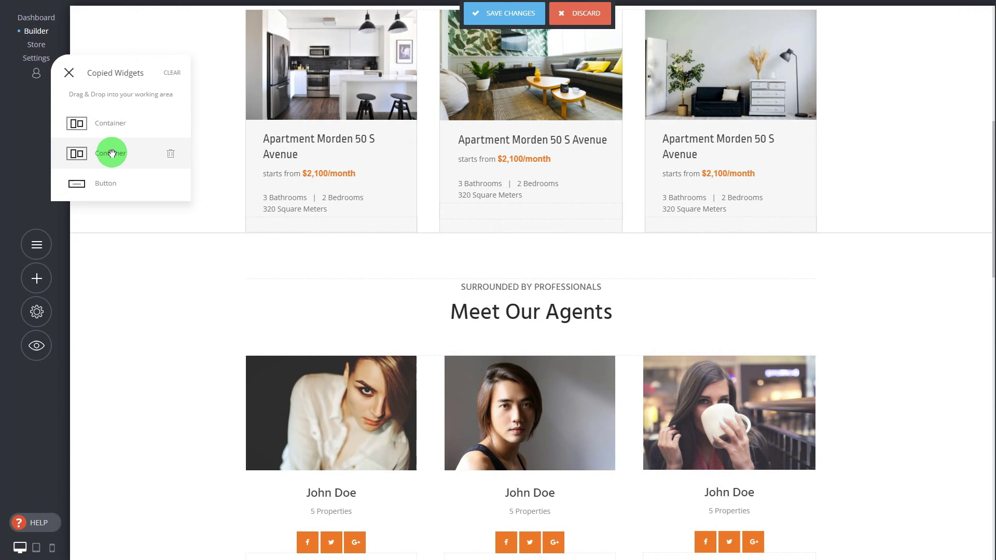
{"action": "left_click_drag", "start_coordinate": [117, 163], "coordinate": [469, 240]}
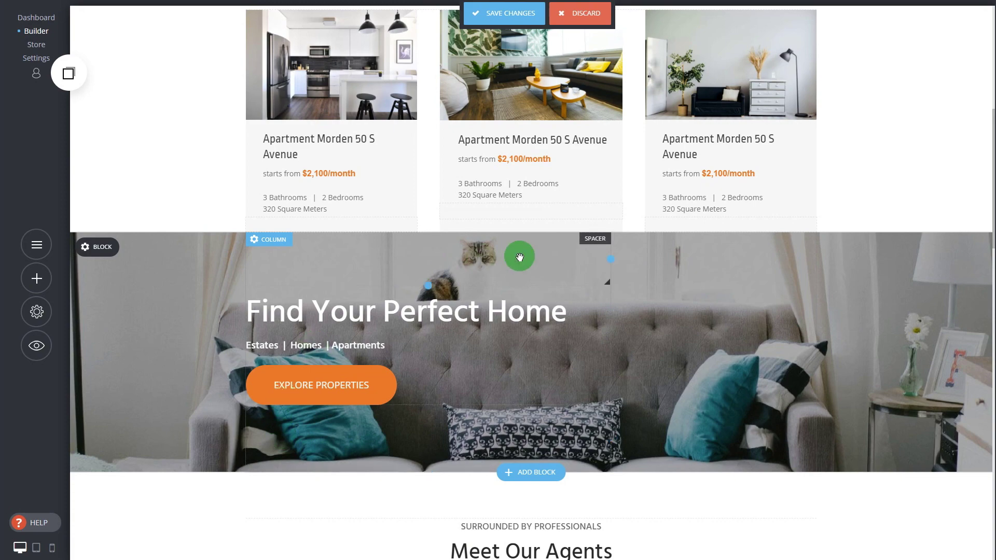
{"action": "scroll", "coordinate": [789, 232], "scroll_direction": "up", "scroll_amount": 6}
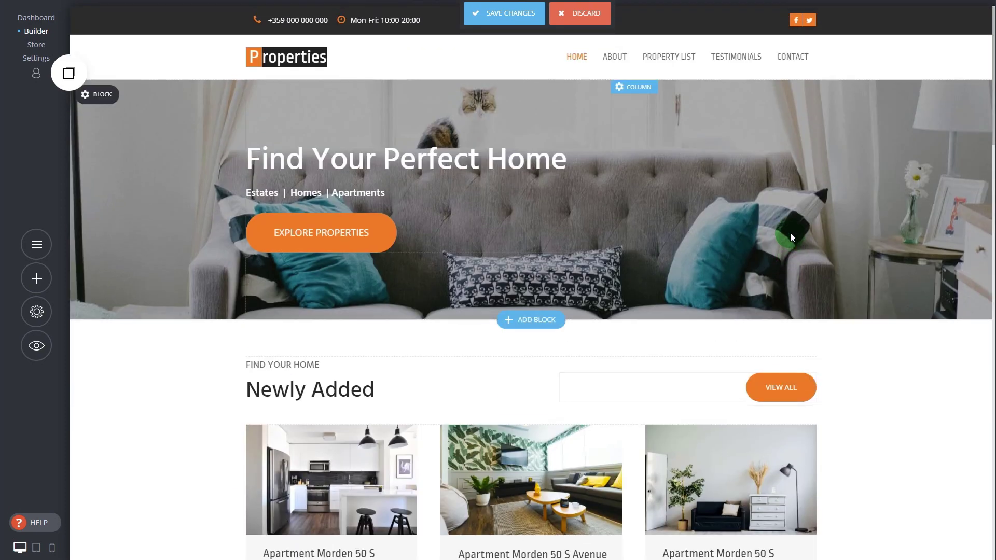
{"action": "scroll", "coordinate": [789, 232], "scroll_direction": "down", "scroll_amount": 8}
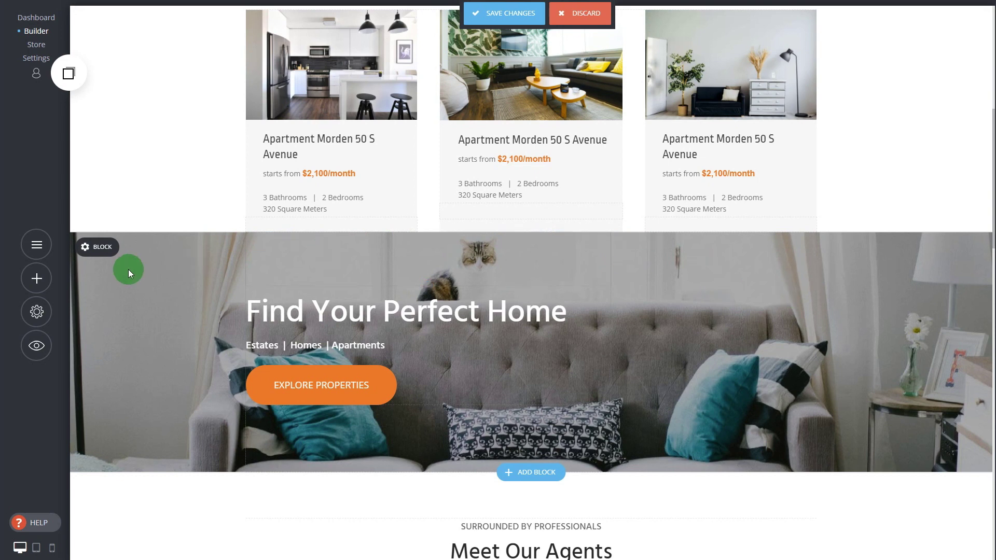
Step: Delete the duplicated hero block below the apartment listings
{"action": "mouse_move", "coordinate": [105, 253]}
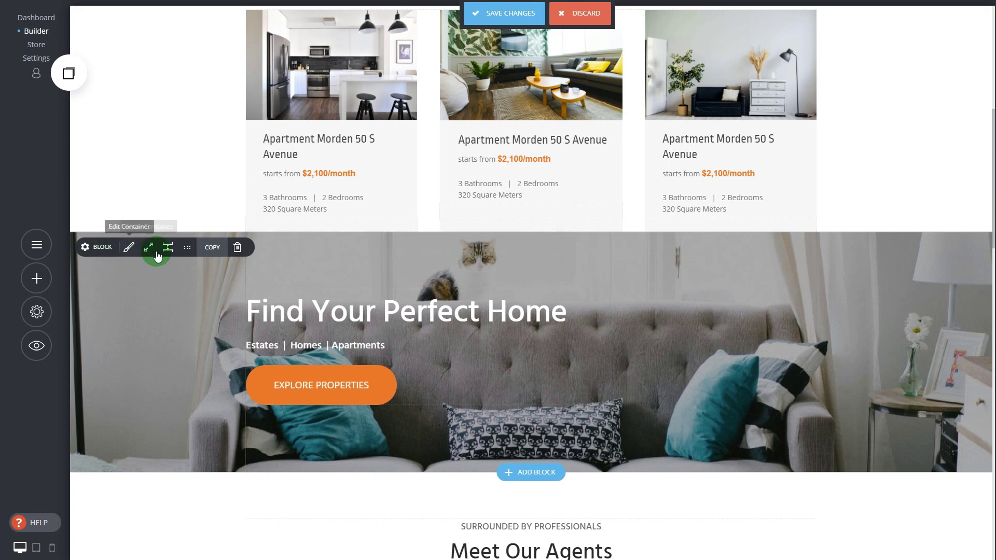
{"action": "left_click", "coordinate": [237, 248]}
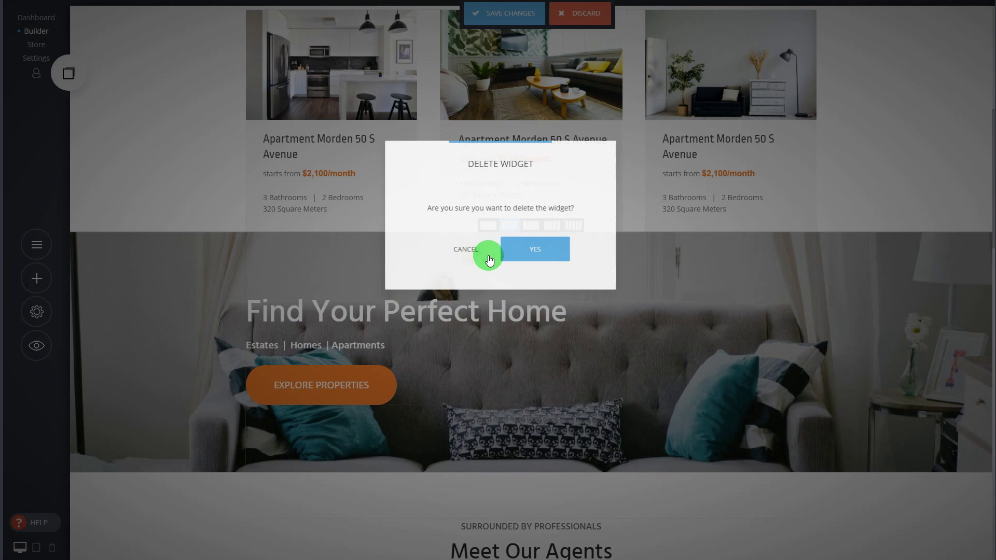
{"action": "left_click", "coordinate": [523, 250]}
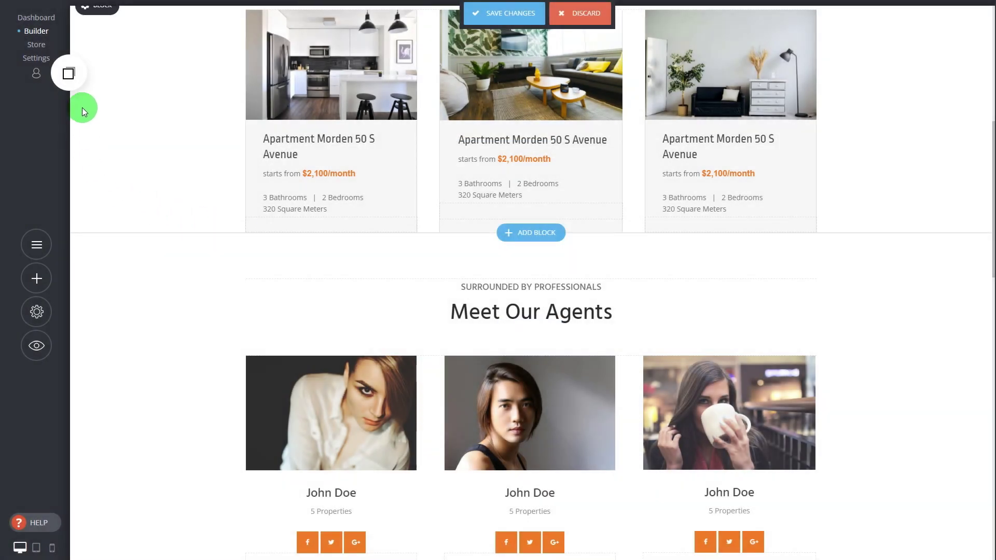
Step: Place the copied apartment listings block directly below the original listings and review both rows
{"action": "left_click", "coordinate": [81, 73]}
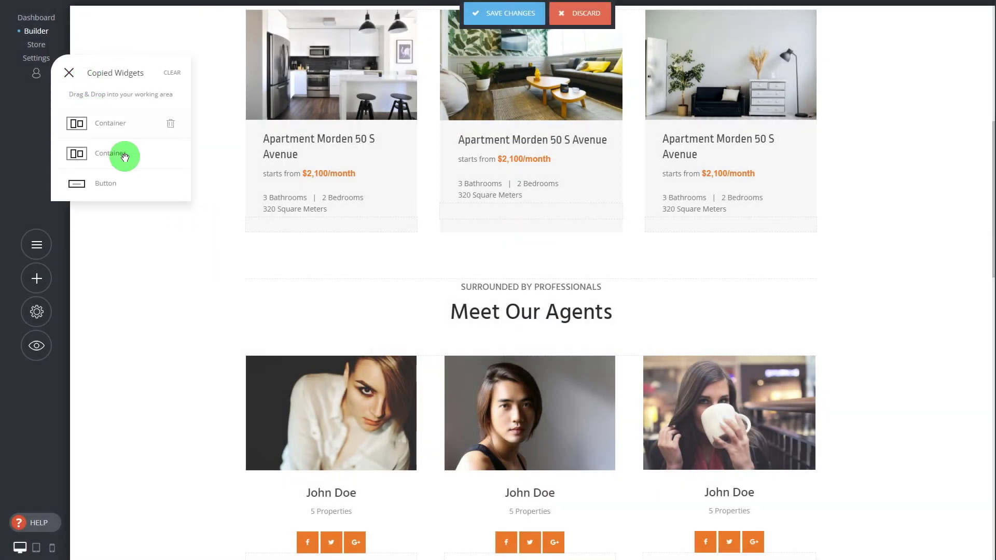
{"action": "left_click_drag", "start_coordinate": [129, 132], "coordinate": [493, 244]}
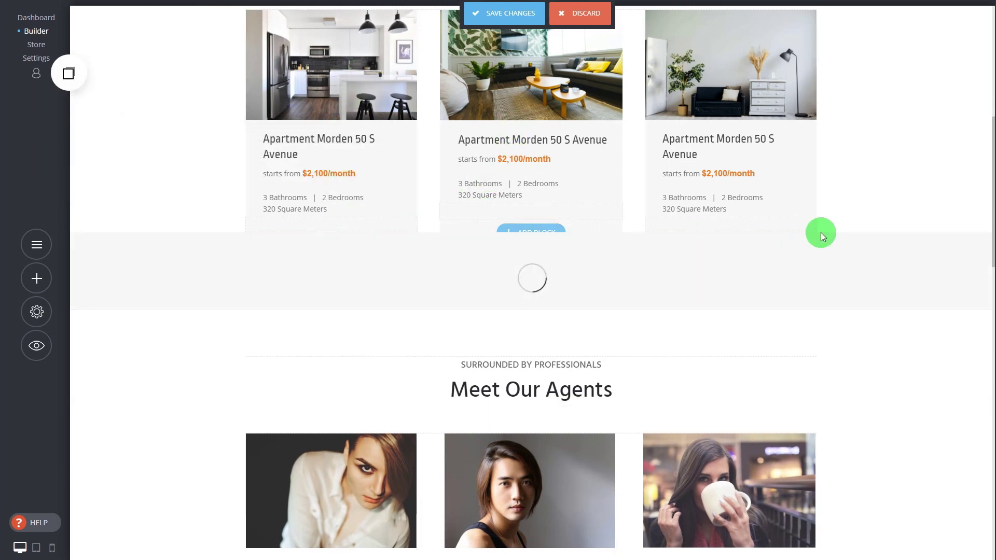
{"action": "scroll", "coordinate": [826, 250], "scroll_direction": "up", "scroll_amount": 3}
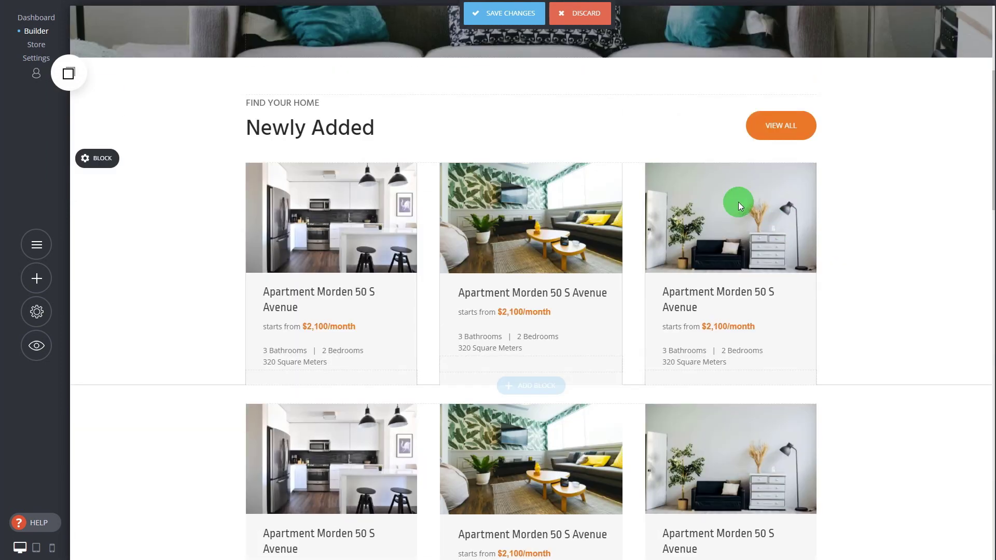
{"action": "scroll", "coordinate": [877, 260], "scroll_direction": "down", "scroll_amount": 4}
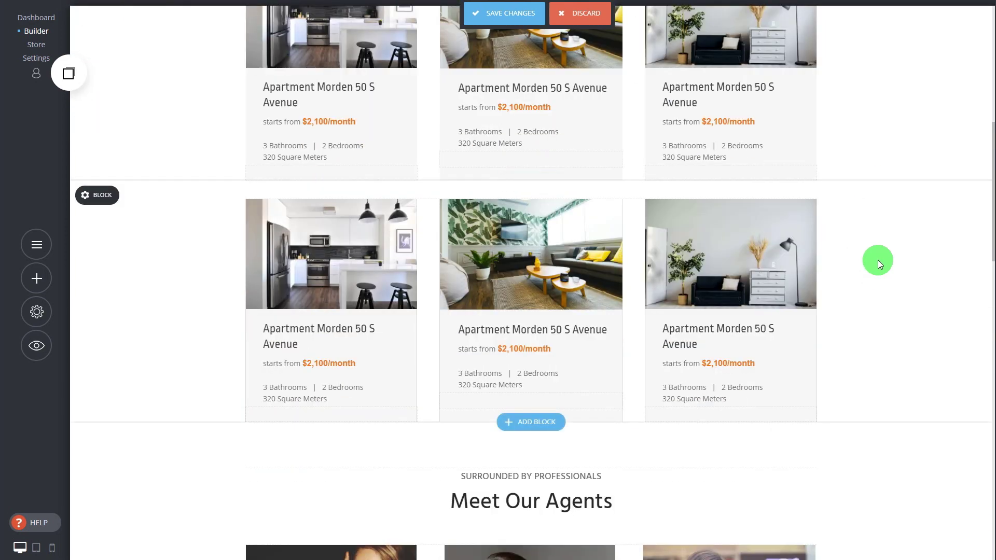
{"action": "scroll", "coordinate": [877, 260], "scroll_direction": "up", "scroll_amount": 4}
{"action": "scroll", "coordinate": [877, 260], "scroll_direction": "up", "scroll_amount": 5}
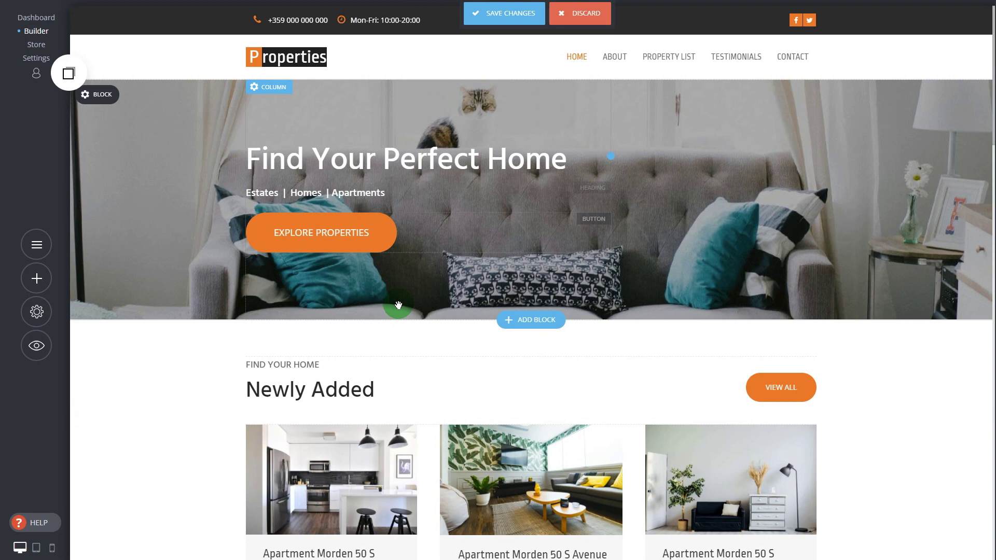
Step: Add the "A Beautiful Gallery" block from the Galleries category below the hero block, and open its images for editing
{"action": "left_click", "coordinate": [543, 322]}
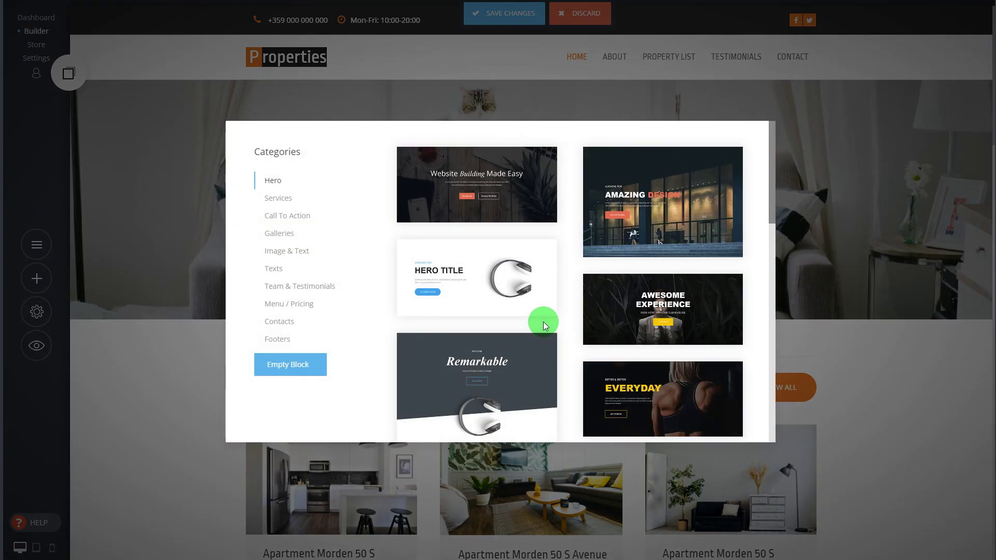
{"action": "scroll", "coordinate": [576, 210], "scroll_direction": "down", "scroll_amount": 10}
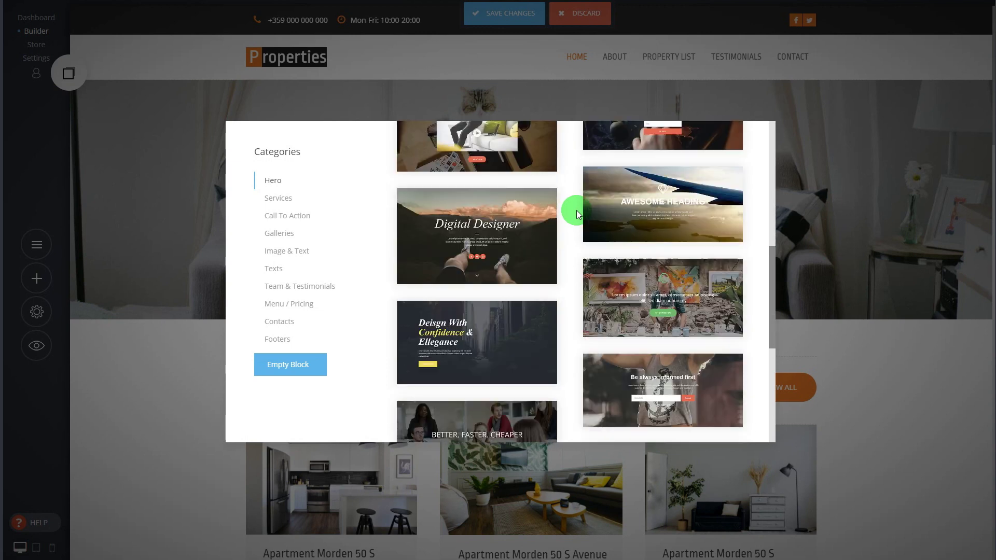
{"action": "scroll", "coordinate": [577, 210], "scroll_direction": "up", "scroll_amount": 10}
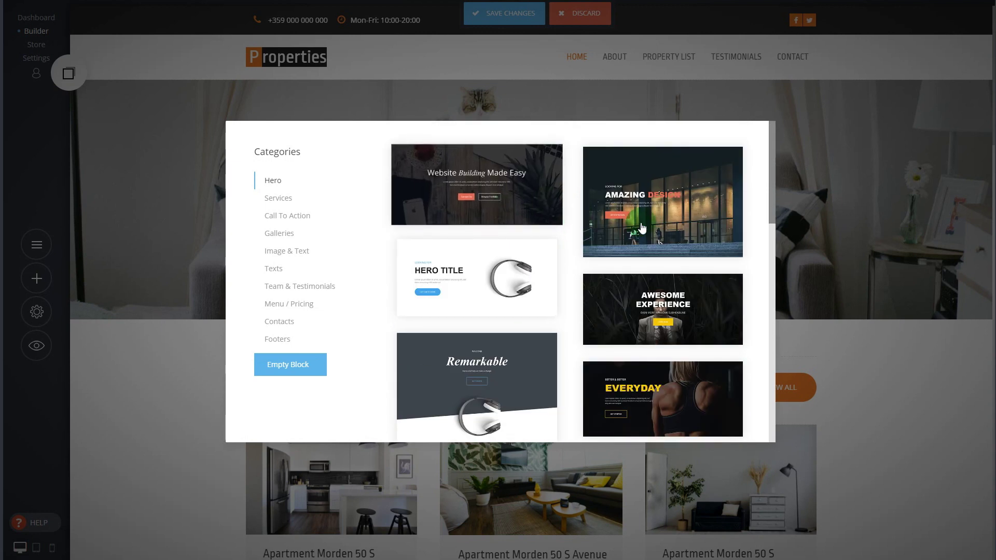
{"action": "left_click", "coordinate": [315, 206]}
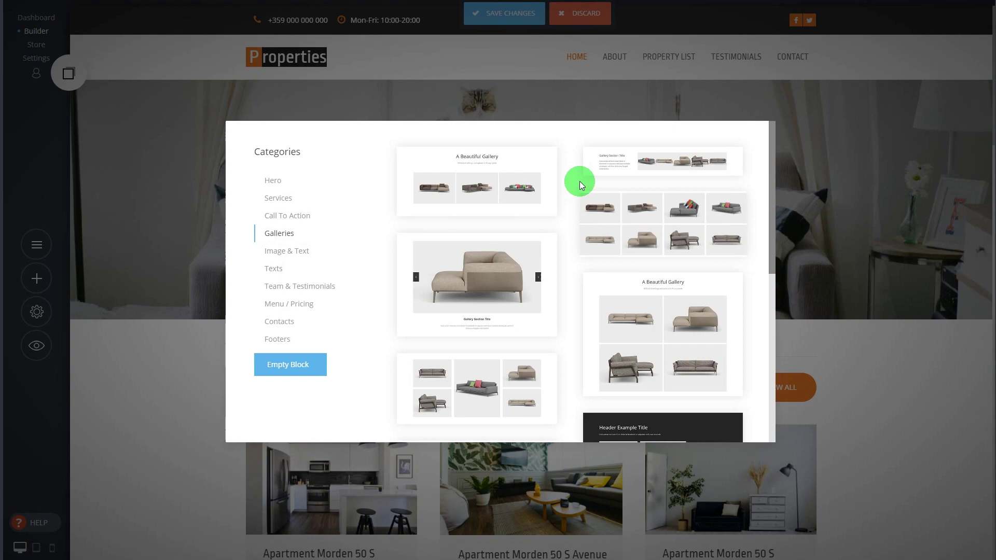
{"action": "left_click", "coordinate": [539, 184]}
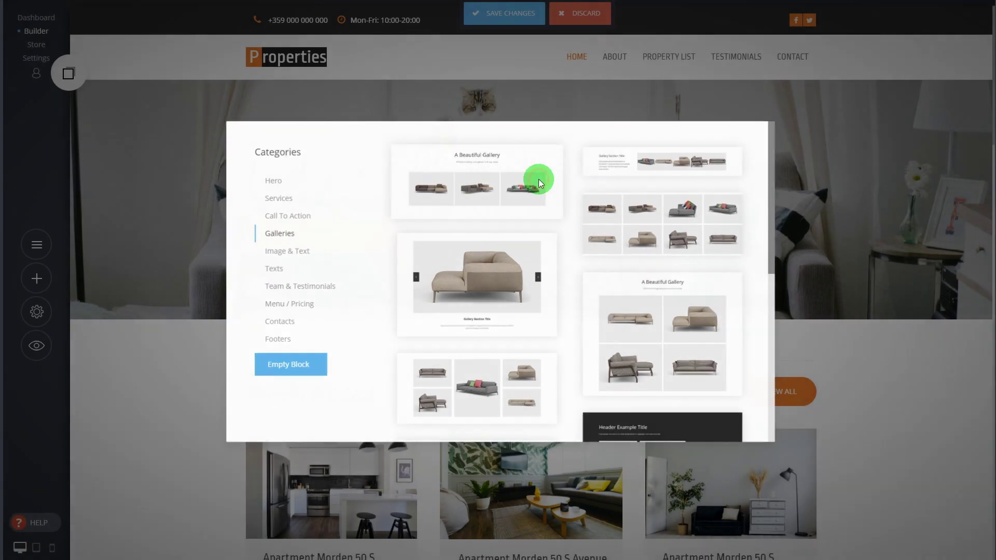
{"action": "scroll", "coordinate": [880, 256], "scroll_direction": "down", "scroll_amount": 2}
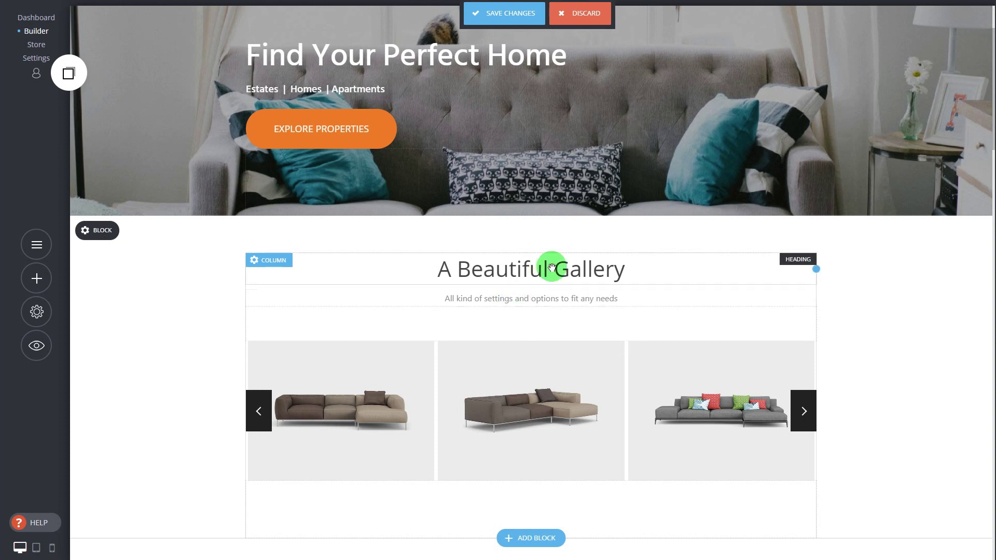
{"action": "left_click", "coordinate": [500, 374]}
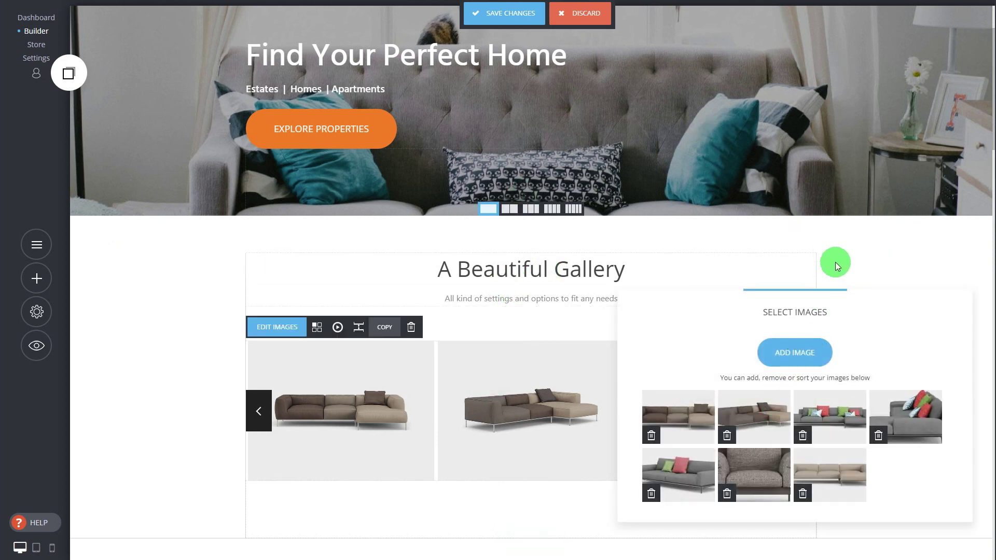
Step: Close the gallery's image selection and insert a text widget between the "A Beautiful Gallery" heading and its subtitle
{"action": "left_click", "coordinate": [841, 271]}
{"action": "triple_click", "coordinate": [500, 268]}
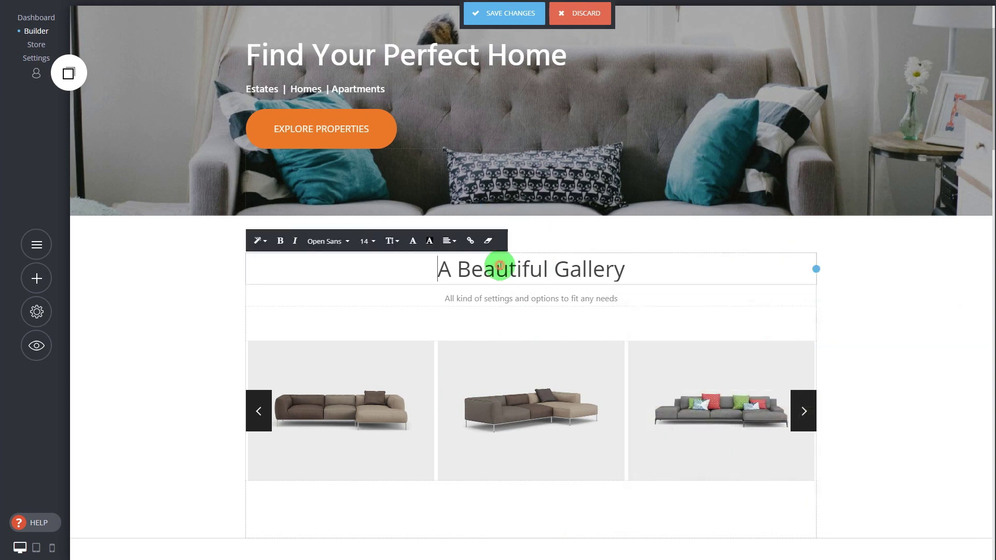
{"action": "left_click", "coordinate": [897, 284]}
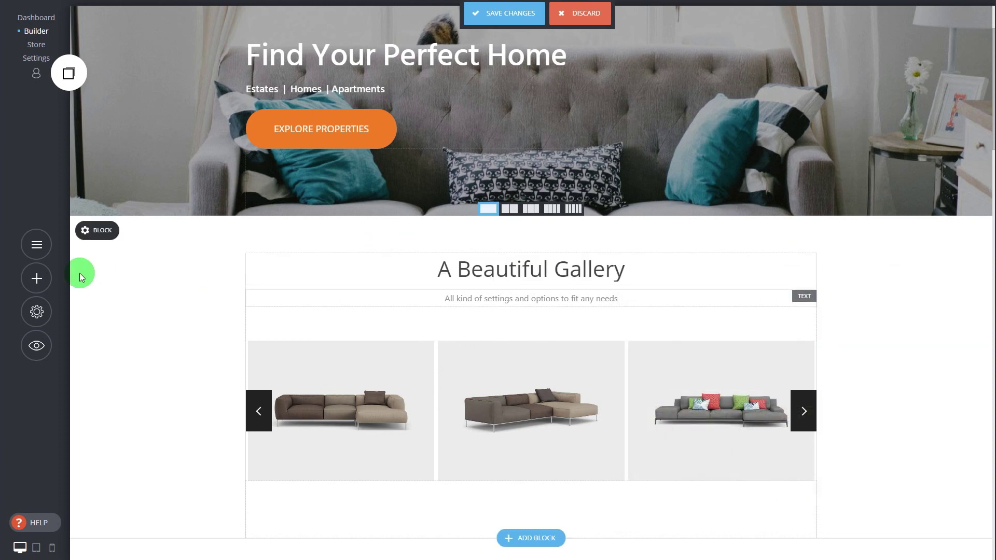
{"action": "left_click", "coordinate": [37, 282]}
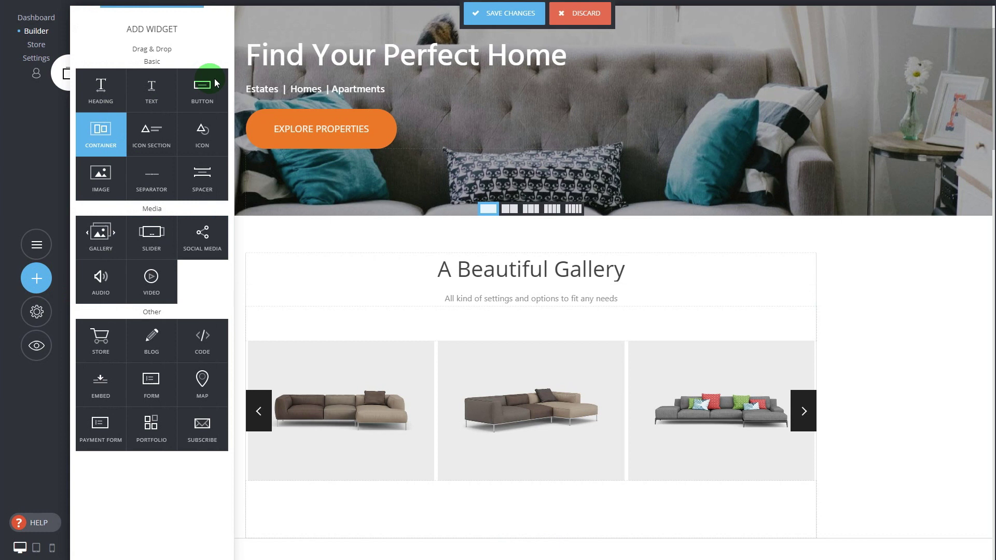
{"action": "left_click_drag", "start_coordinate": [155, 93], "coordinate": [661, 278]}
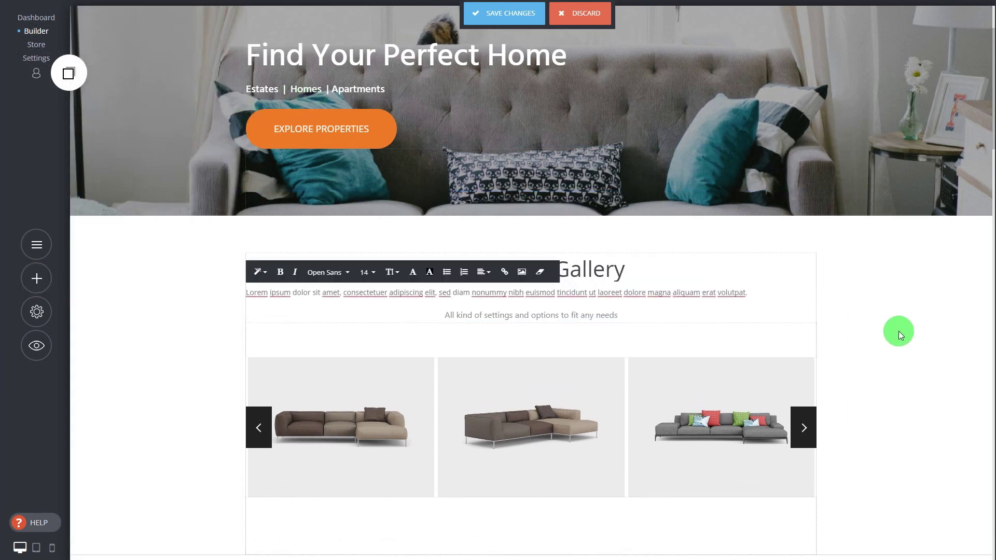
{"action": "left_click", "coordinate": [916, 313]}
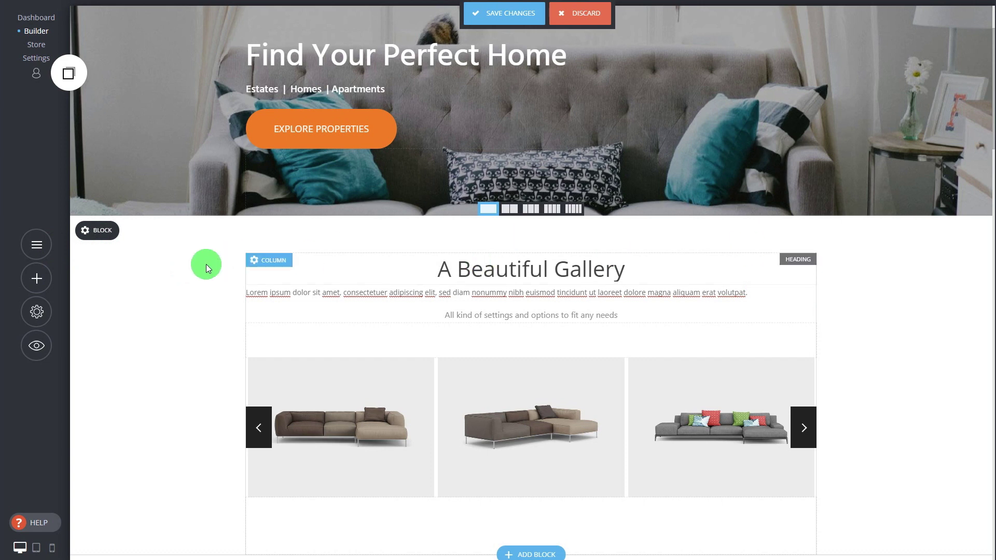
Step: Delete the "A Beautiful Gallery" block from below the hero block and save the page changes
{"action": "mouse_move", "coordinate": [142, 229]}
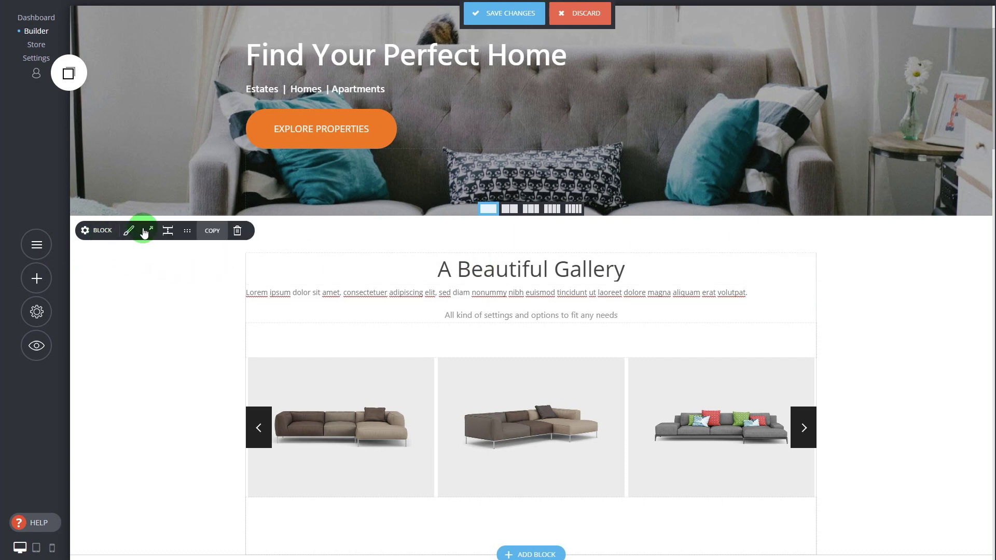
{"action": "left_click", "coordinate": [238, 232]}
{"action": "left_click", "coordinate": [545, 248]}
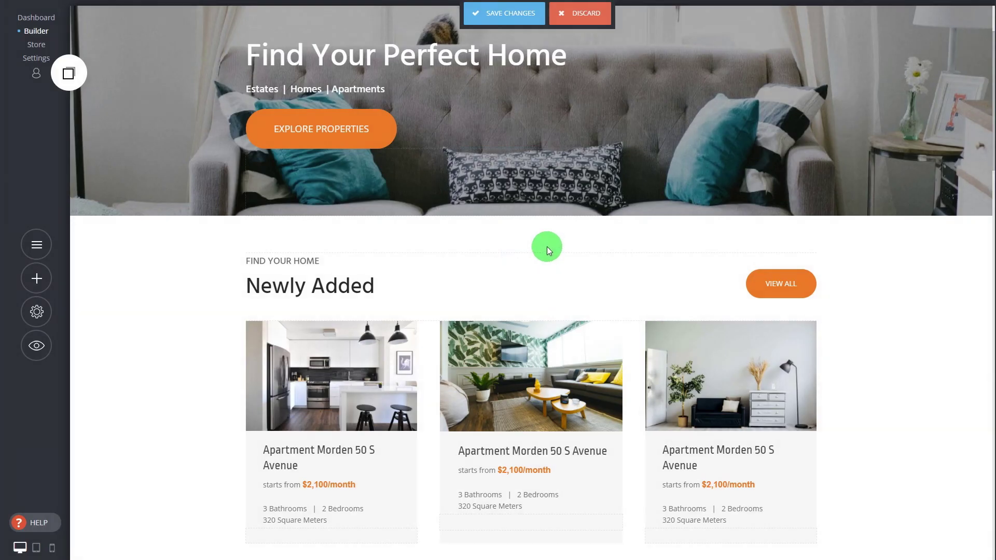
{"action": "scroll", "coordinate": [689, 109], "scroll_direction": "up", "scroll_amount": 2}
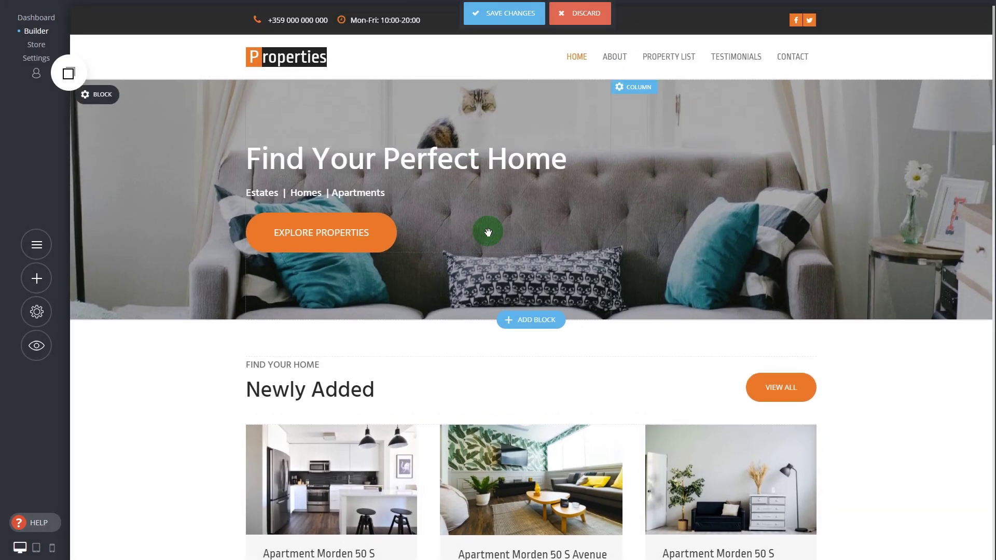
{"action": "left_click", "coordinate": [506, 15]}
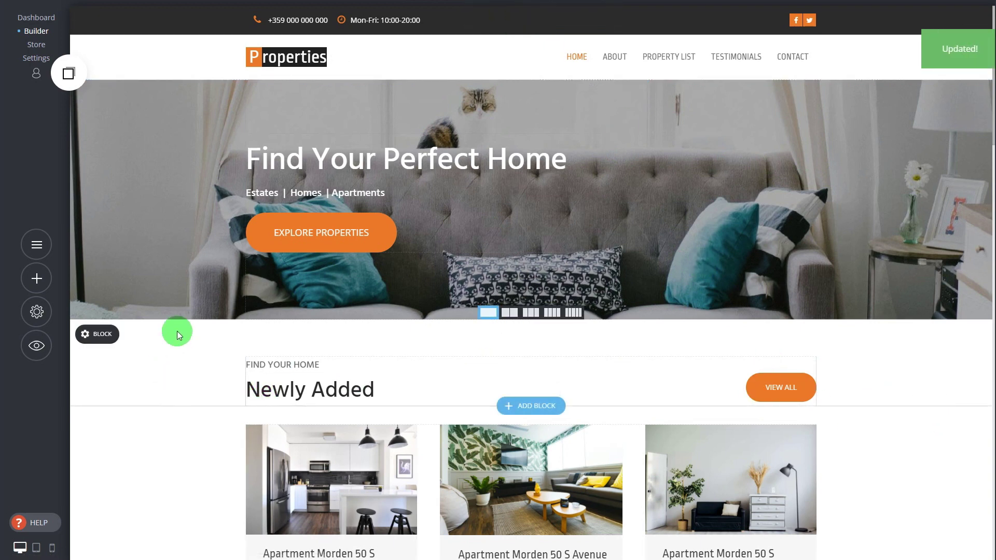
Step: Create a new public page named "dsadasas" in the Pages group, based on the "Build Design For The Future" page design
{"action": "left_click", "coordinate": [41, 248]}
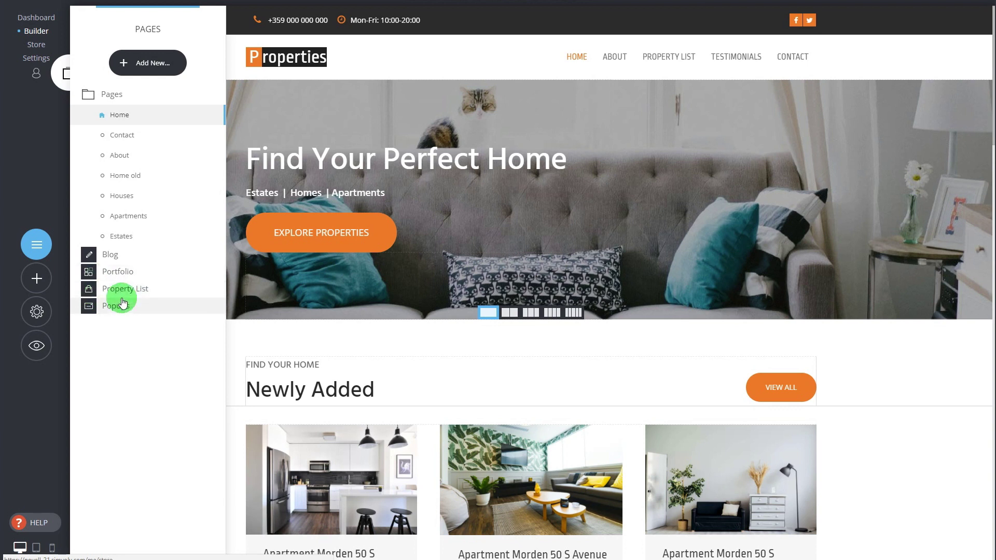
{"action": "left_click", "coordinate": [145, 58]}
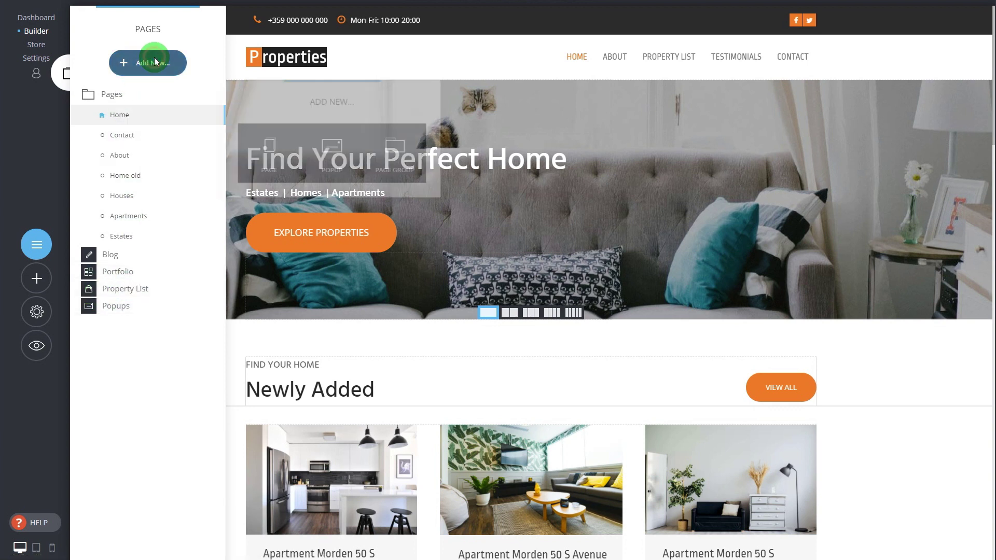
{"action": "left_click", "coordinate": [260, 160]}
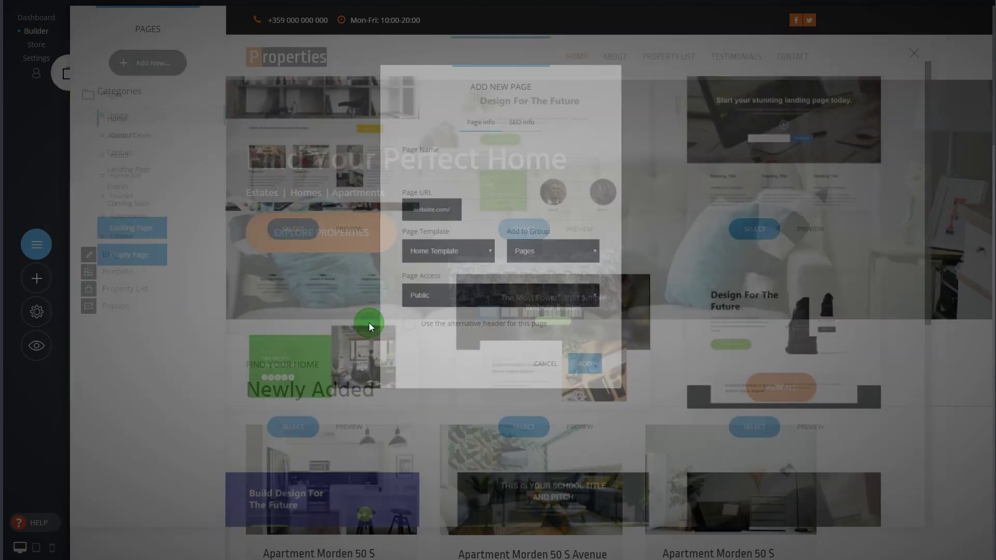
{"action": "type", "text": "dasas"}
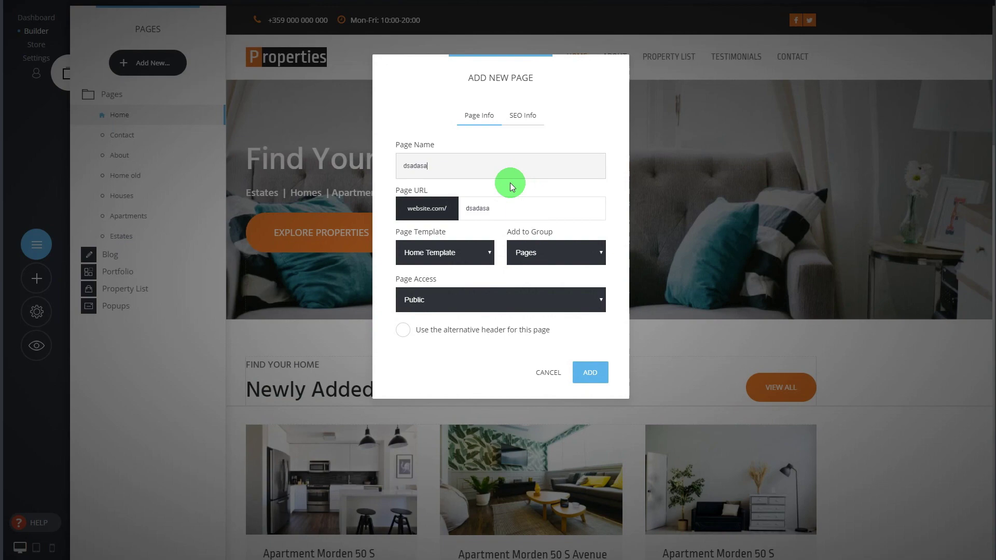
{"action": "left_click", "coordinate": [591, 373]}
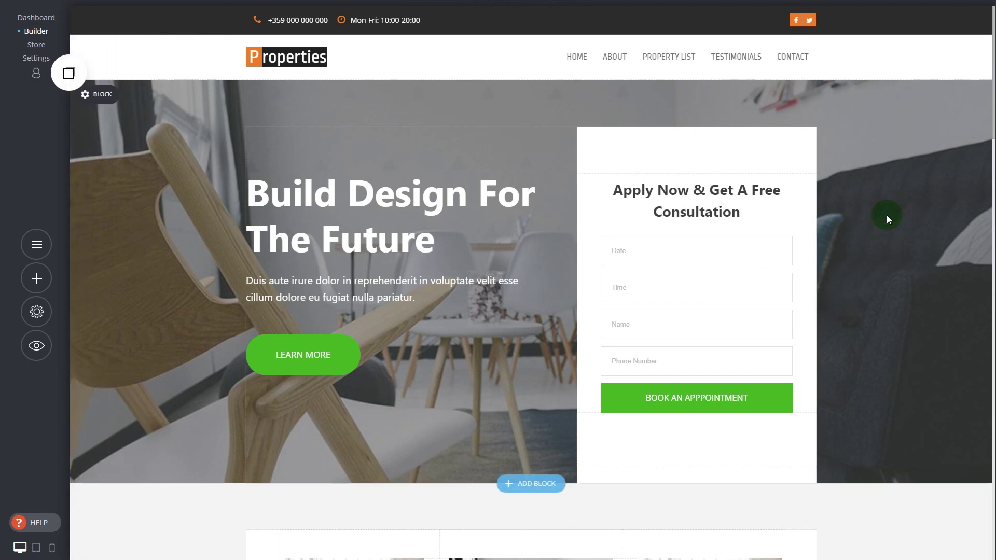
Step: Set the top column margin of the consultation form column to -55 px and save the page changes
{"action": "scroll", "coordinate": [885, 215], "scroll_direction": "down", "scroll_amount": 4}
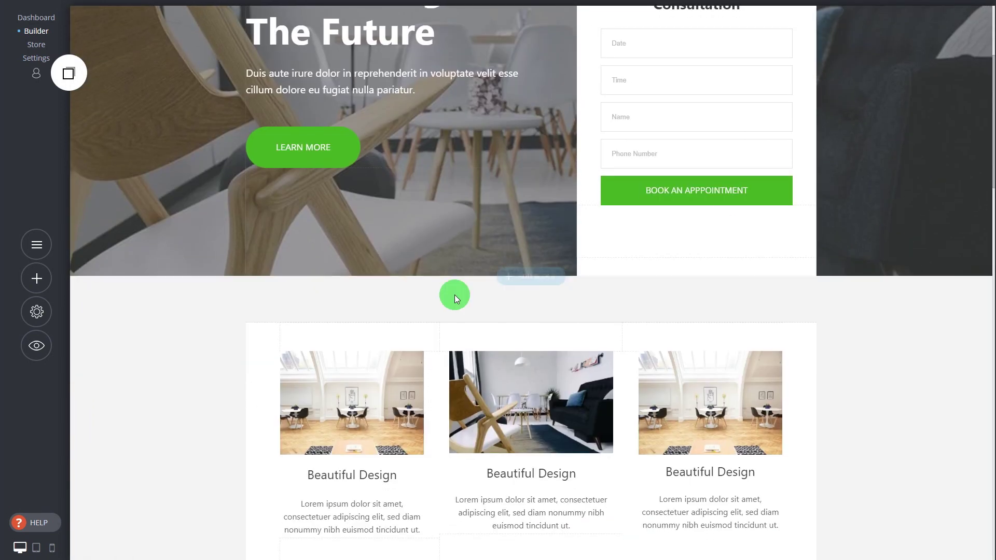
{"action": "scroll", "coordinate": [374, 176], "scroll_direction": "up", "scroll_amount": 3}
{"action": "left_click", "coordinate": [383, 177]}
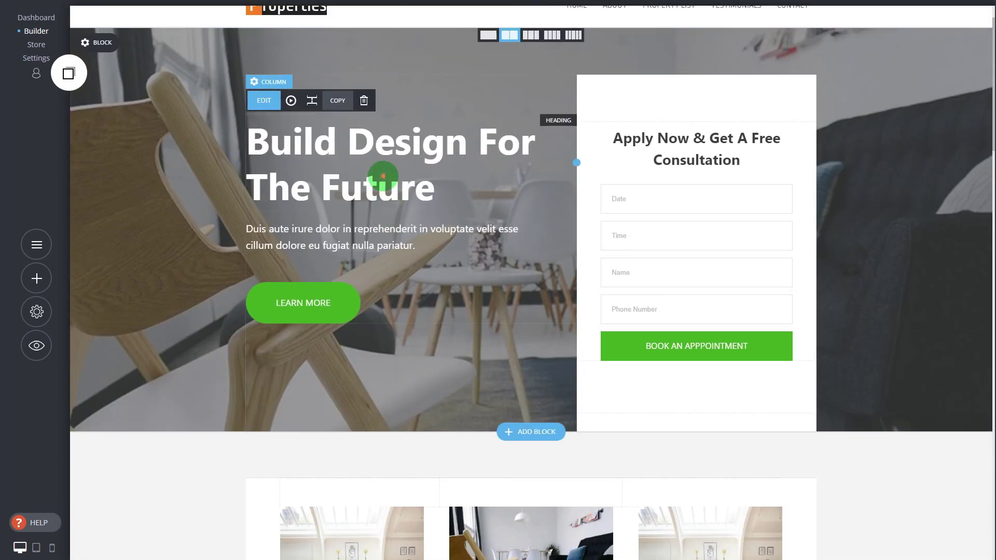
{"action": "left_click", "coordinate": [383, 177]}
{"action": "left_click", "coordinate": [934, 206]}
{"action": "left_click", "coordinate": [631, 107]}
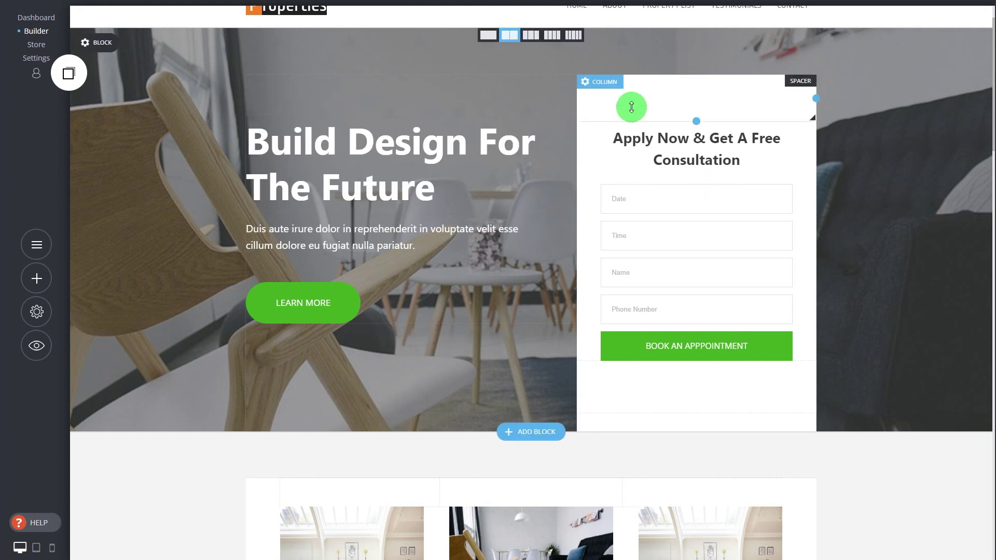
{"action": "left_click", "coordinate": [589, 82]}
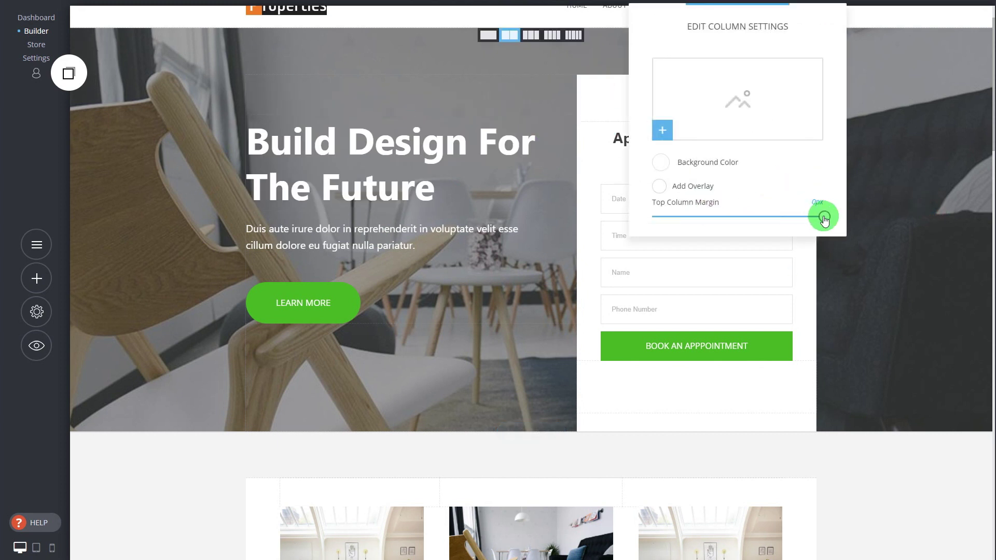
{"action": "left_click_drag", "start_coordinate": [824, 220], "coordinate": [792, 217]}
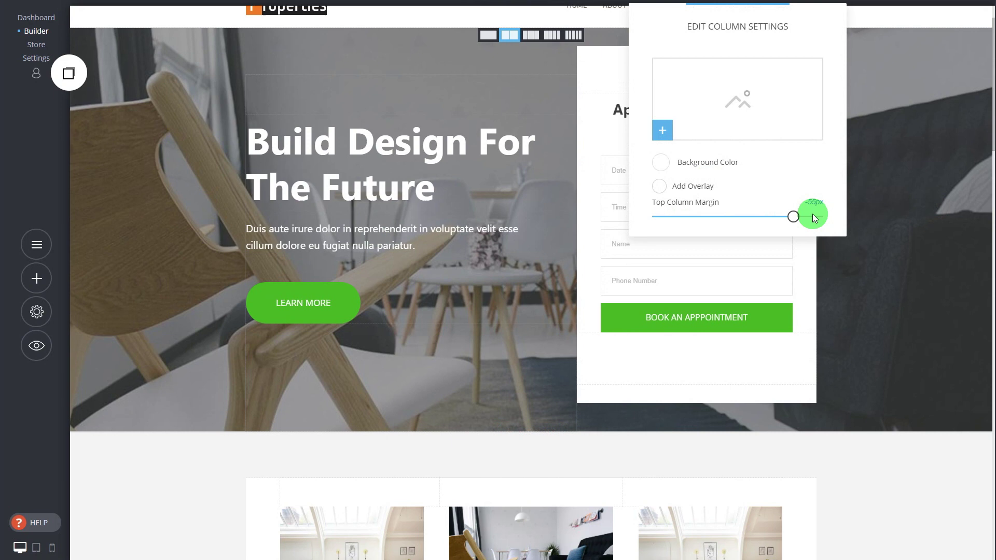
{"action": "left_click", "coordinate": [895, 236]}
{"action": "scroll", "coordinate": [894, 236], "scroll_direction": "down", "scroll_amount": 8}
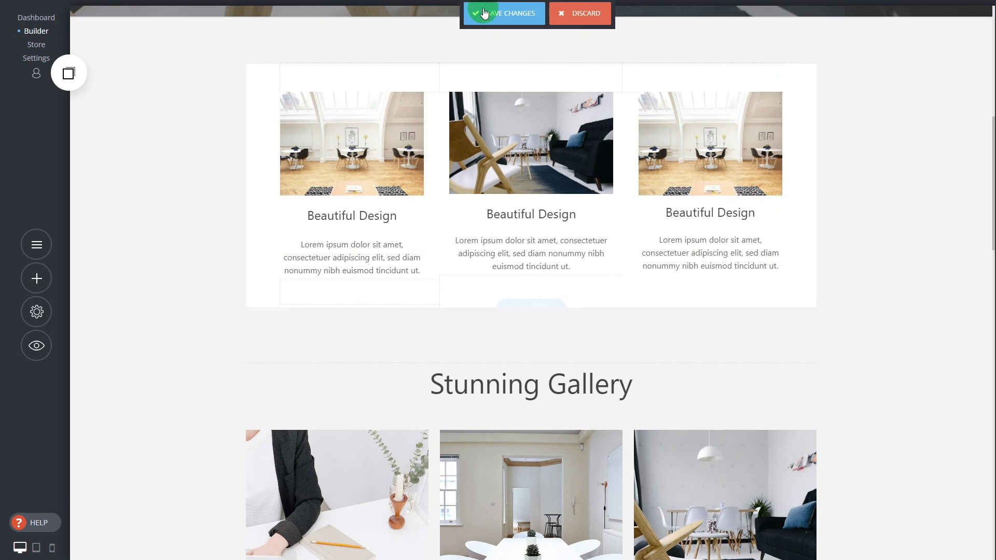
{"action": "left_click", "coordinate": [499, 13]}
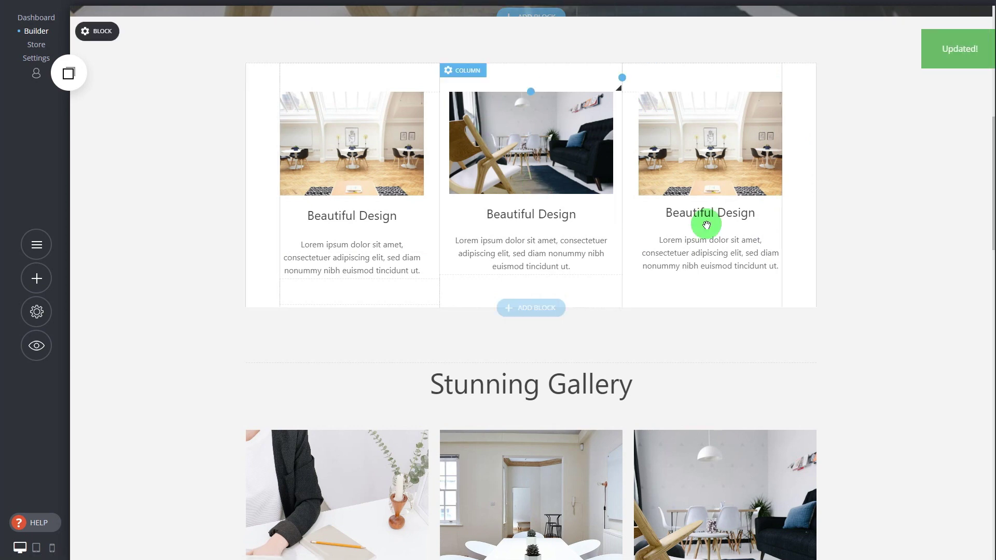
Step: Switch to the mobile layout and hide the "Build Design For The Future" hero block on phones
{"action": "left_click", "coordinate": [52, 548]}
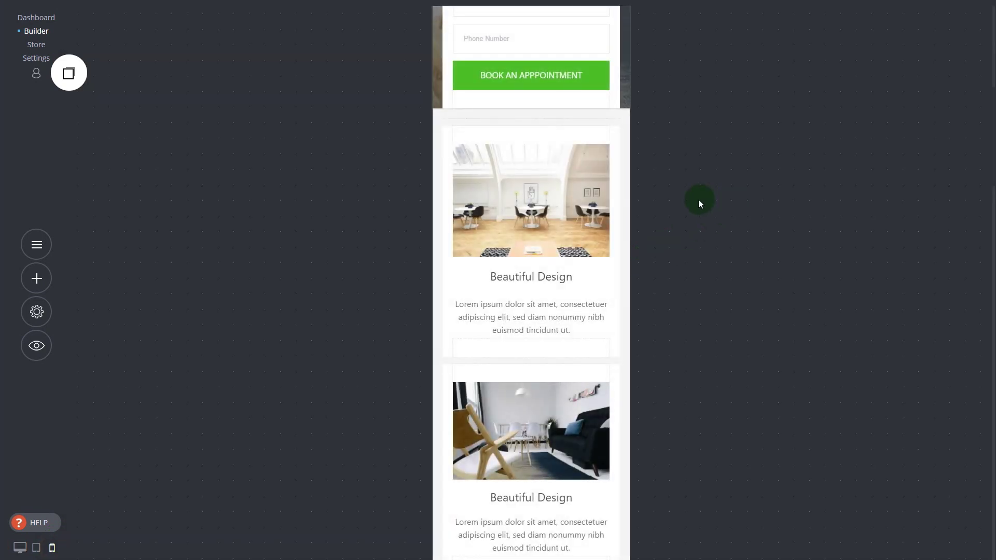
{"action": "scroll", "coordinate": [674, 197], "scroll_direction": "up", "scroll_amount": 5}
{"action": "scroll", "coordinate": [473, 217], "scroll_direction": "up", "scroll_amount": 2}
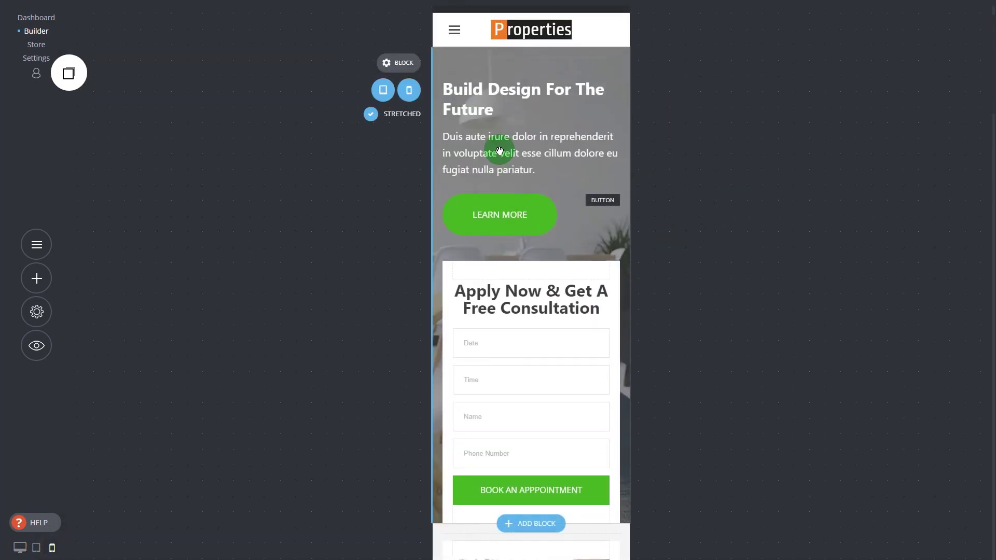
{"action": "left_click", "coordinate": [409, 90]}
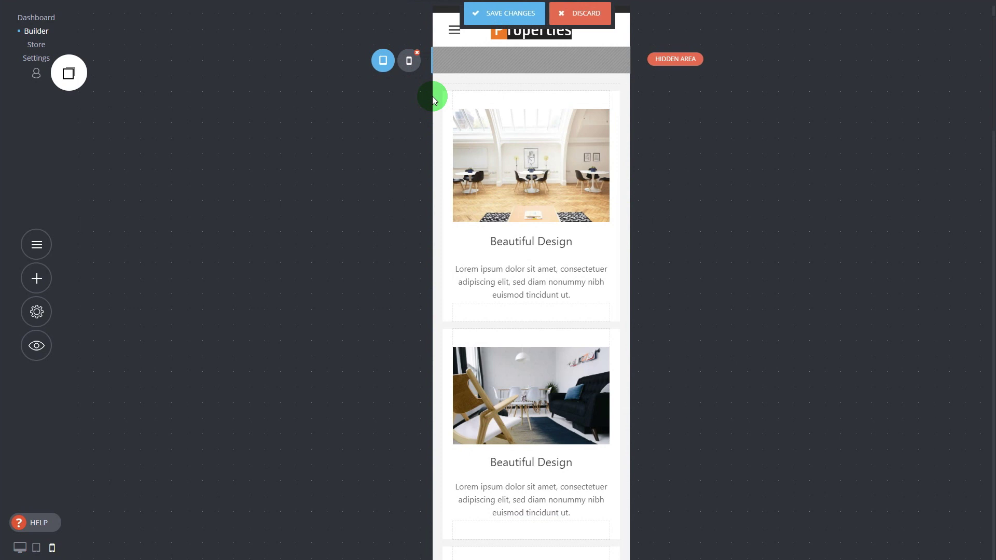
Step: Show the hidden hero block on phones again and return to the desktop layout
{"action": "left_click", "coordinate": [536, 98]}
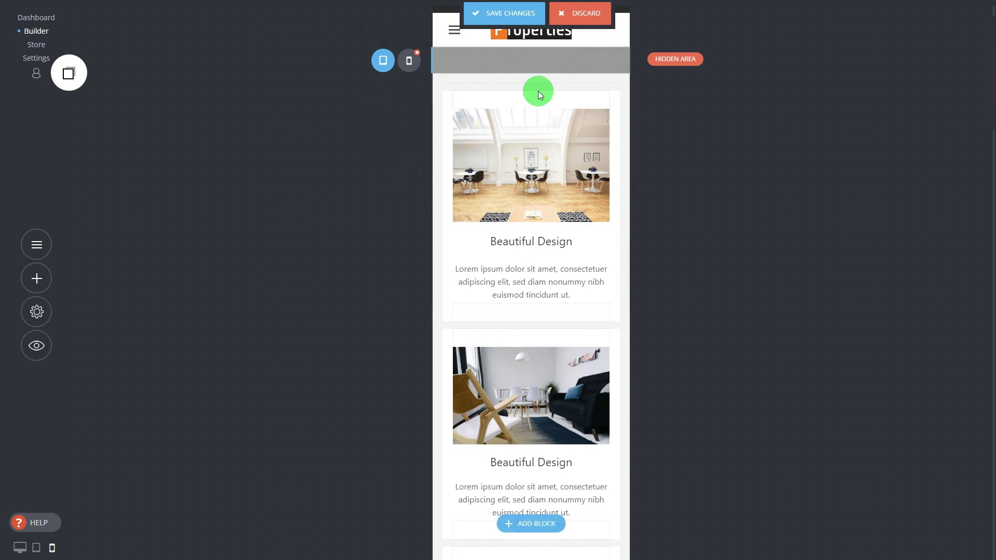
{"action": "left_click", "coordinate": [490, 117]}
{"action": "left_click", "coordinate": [384, 60]}
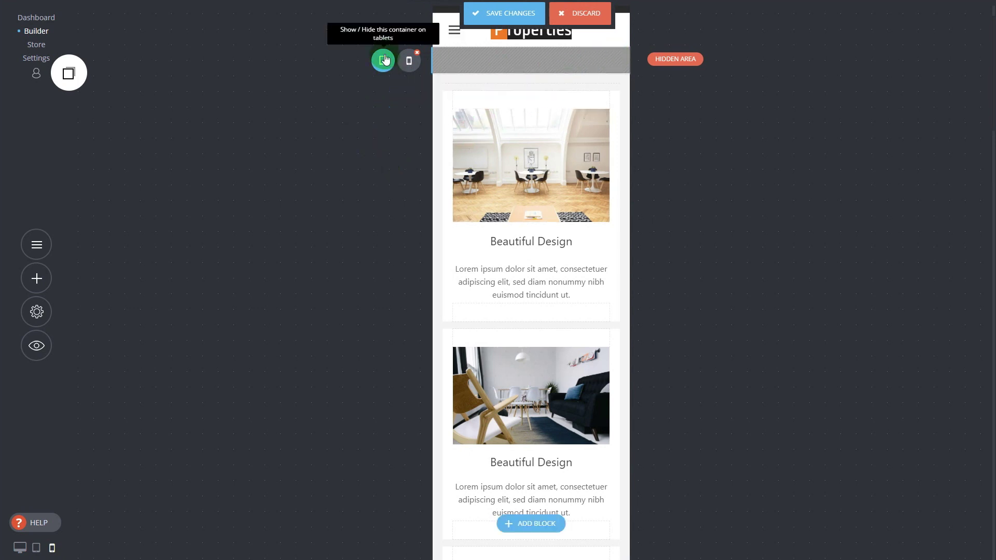
{"action": "left_click", "coordinate": [409, 60]}
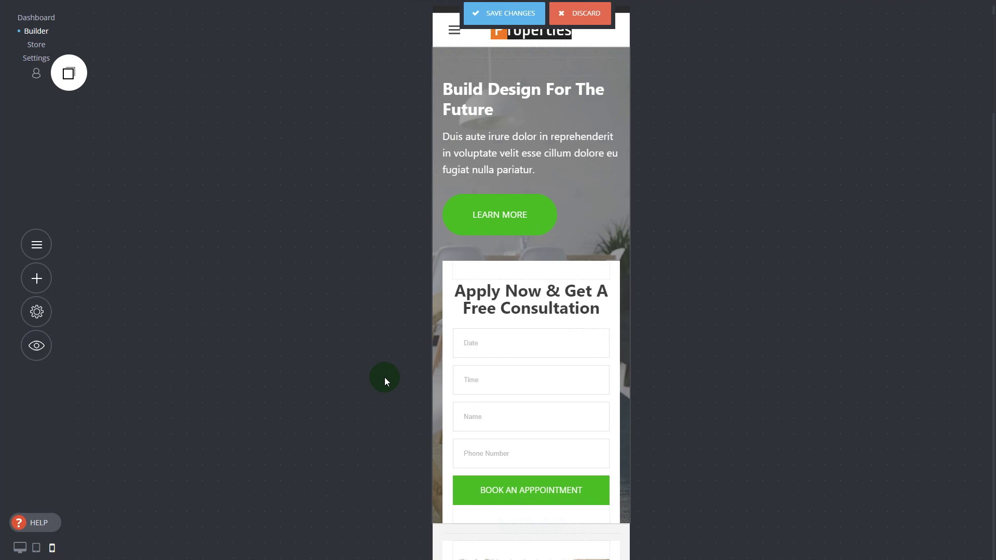
{"action": "left_click", "coordinate": [20, 549]}
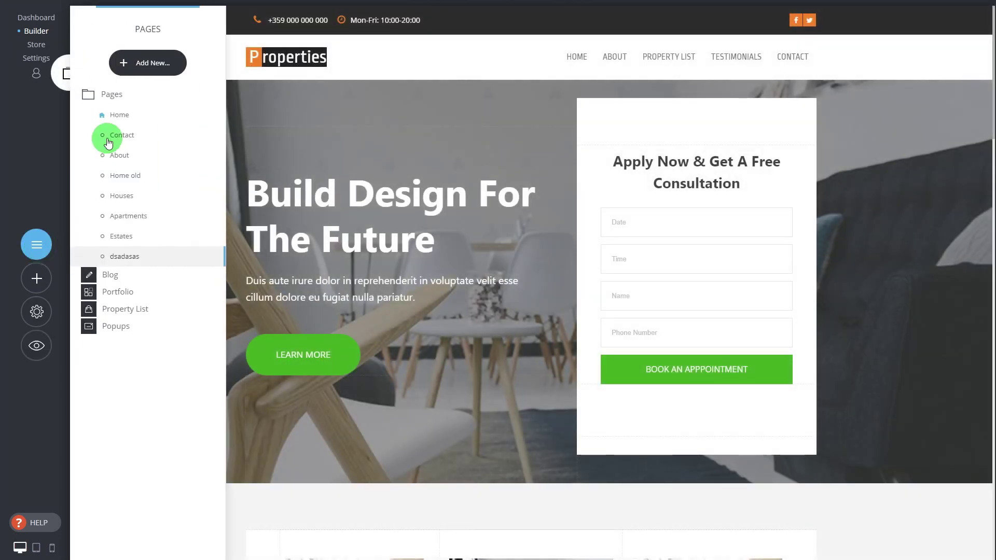
Step: Add a new popup to the site using the "Get Free Design" popup design
{"action": "left_click", "coordinate": [144, 69]}
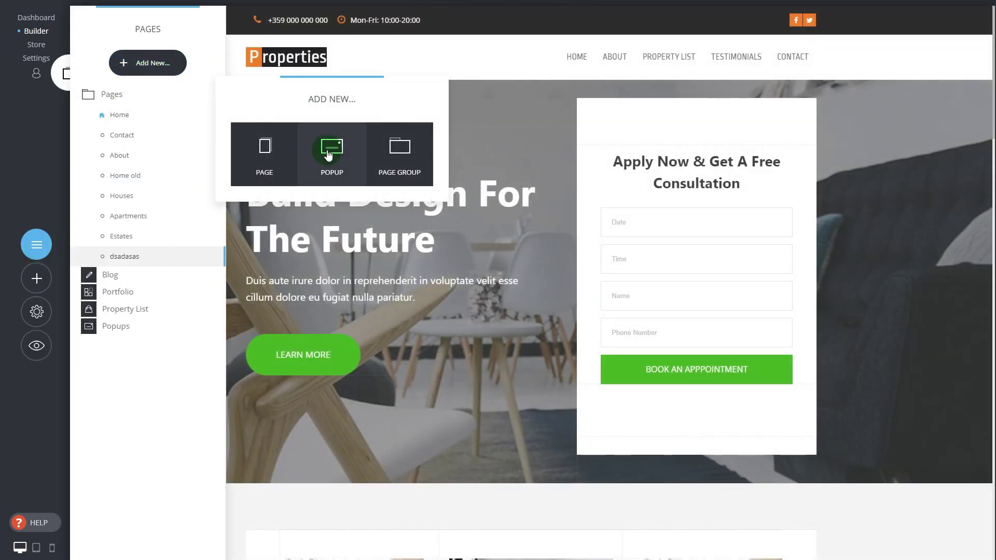
{"action": "left_click", "coordinate": [327, 150]}
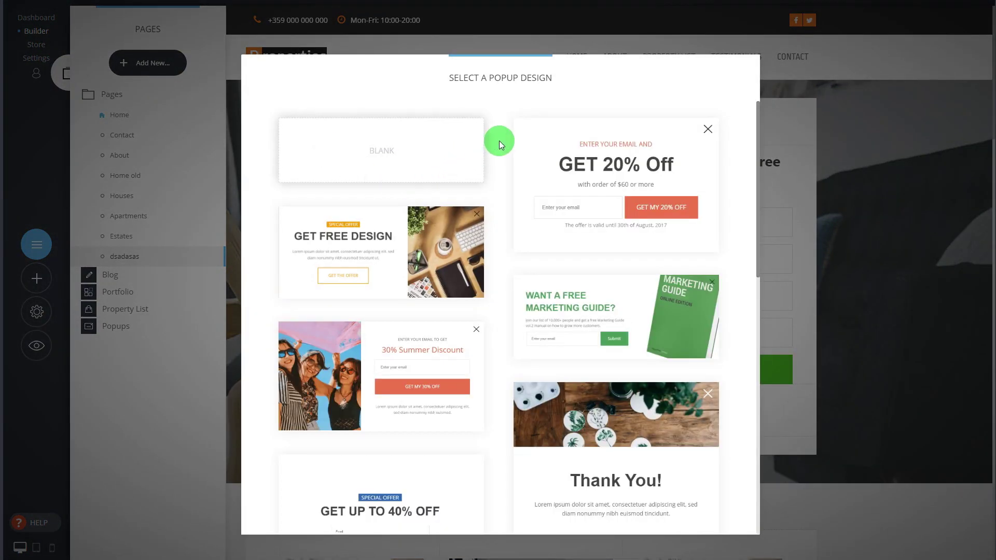
{"action": "scroll", "coordinate": [499, 139], "scroll_direction": "down", "scroll_amount": 5}
{"action": "scroll", "coordinate": [493, 150], "scroll_direction": "up", "scroll_amount": 5}
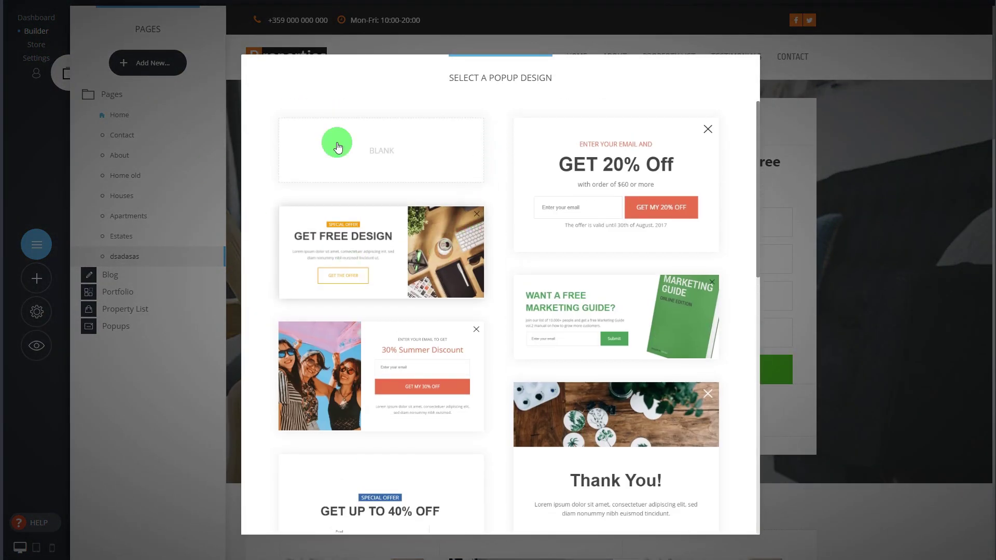
{"action": "left_click", "coordinate": [419, 240]}
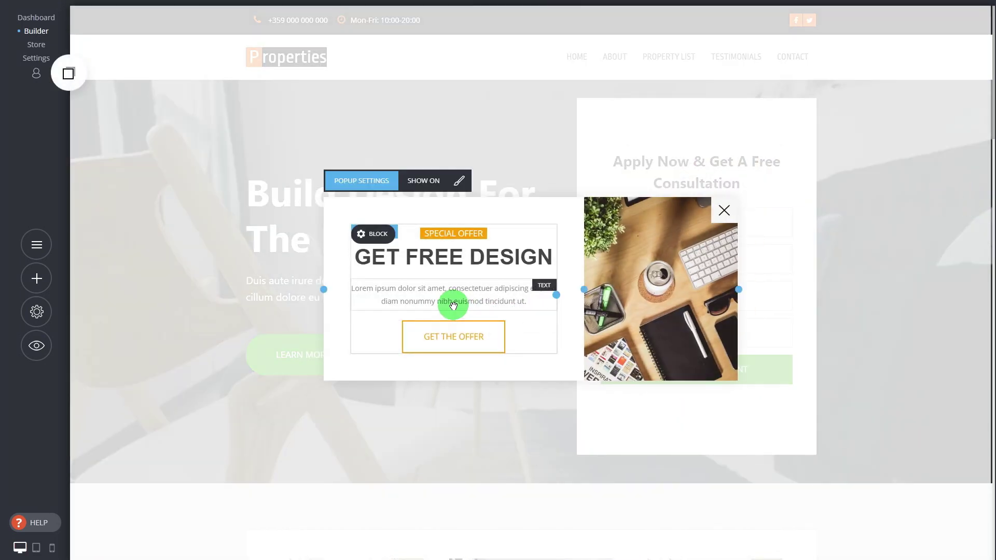
Step: Set the new popup's animation to 3D Flip Vertical and close its settings
{"action": "left_click", "coordinate": [375, 185]}
{"action": "left_click_drag", "start_coordinate": [529, 82], "coordinate": [199, 76]}
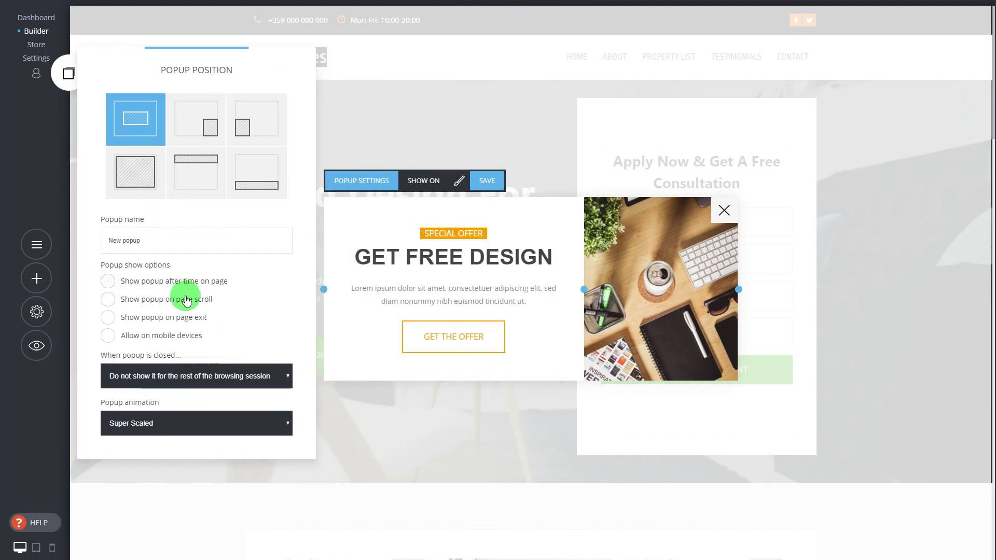
{"action": "left_click", "coordinate": [207, 417]}
{"action": "left_click", "coordinate": [166, 515]}
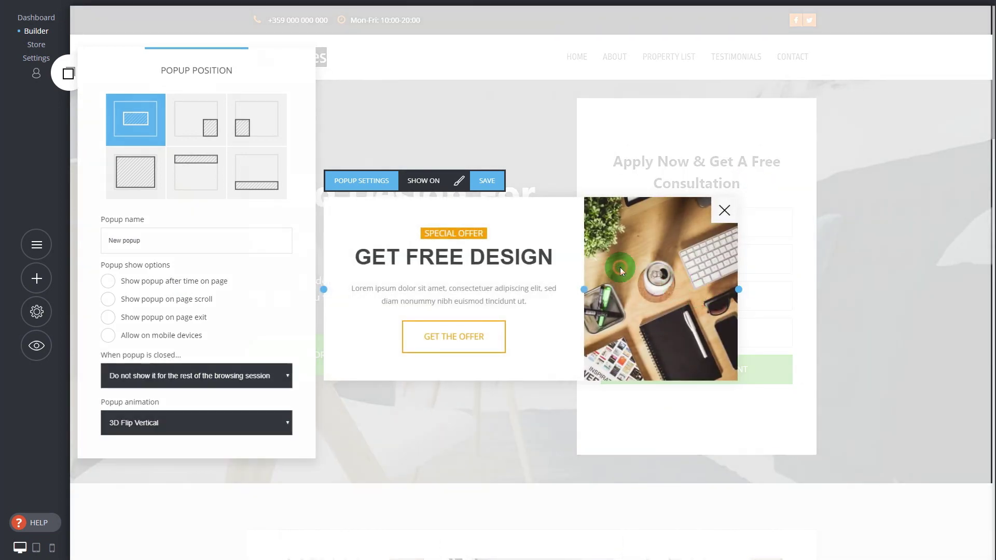
{"action": "left_click", "coordinate": [620, 266]}
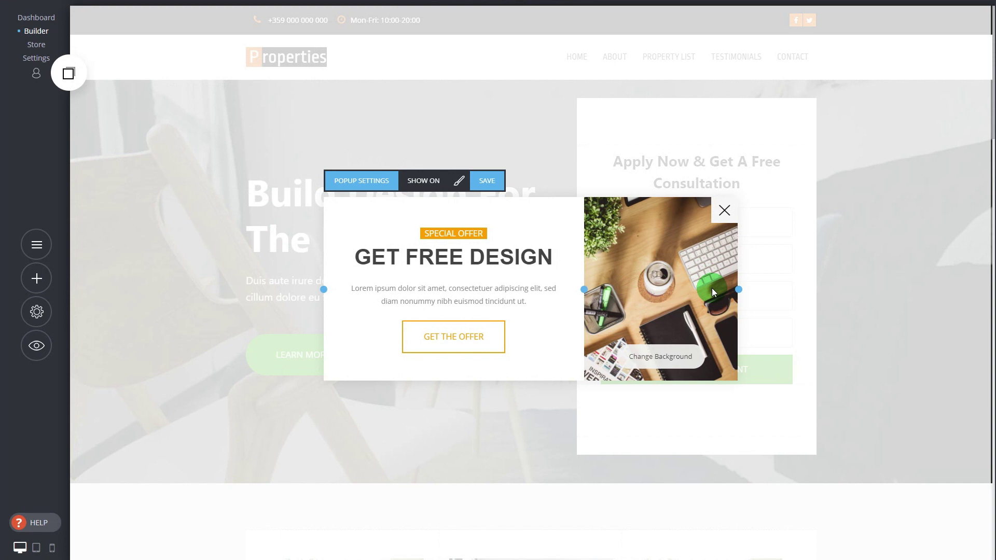
Step: Widen the popup and enlarge its image column
{"action": "left_click_drag", "start_coordinate": [741, 289], "coordinate": [856, 291]}
{"action": "left_click_drag", "start_coordinate": [603, 284], "coordinate": [542, 289]}
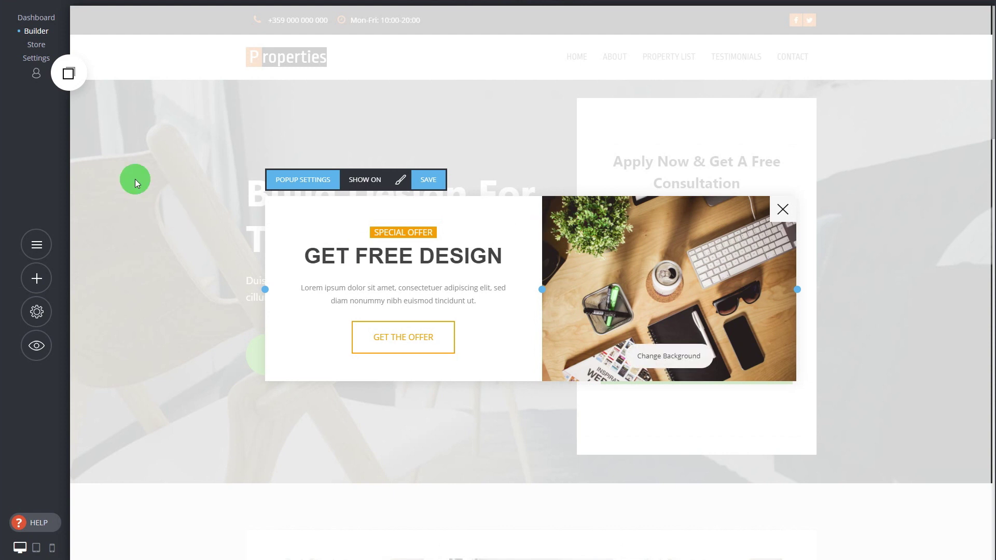
Step: Try the popup in the bottom-right and bottom-left positions, and close it, discarding the changes
{"action": "left_click", "coordinate": [301, 181]}
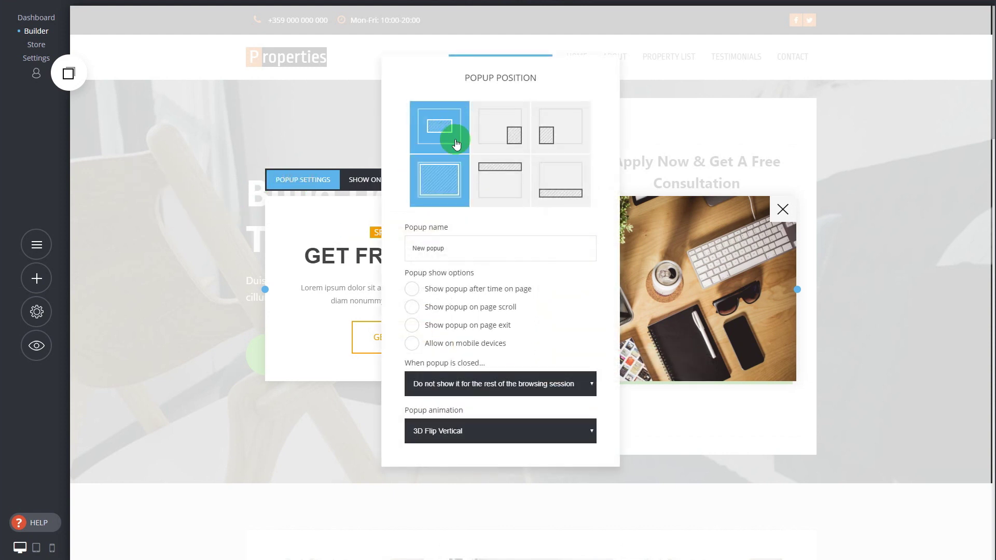
{"action": "left_click", "coordinate": [510, 140]}
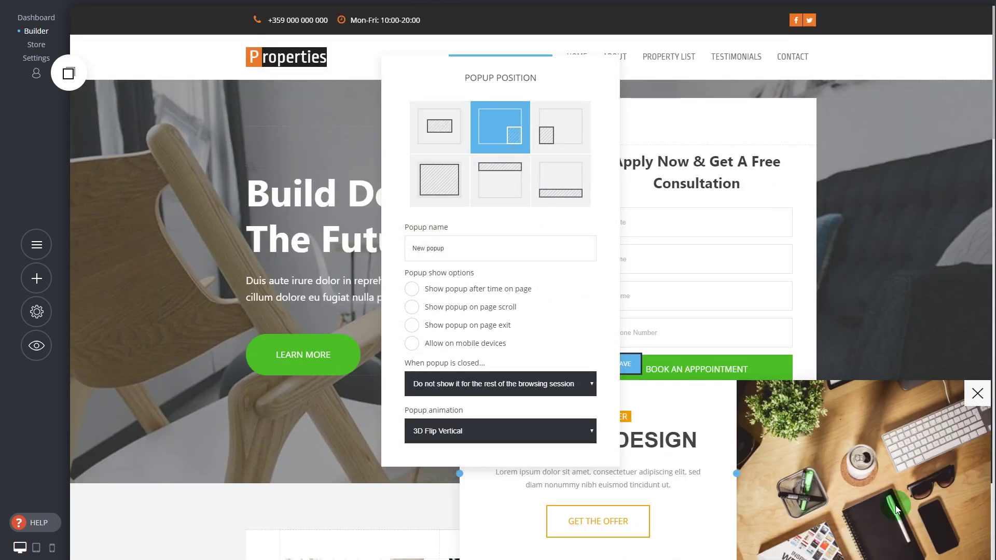
{"action": "left_click", "coordinate": [546, 130]}
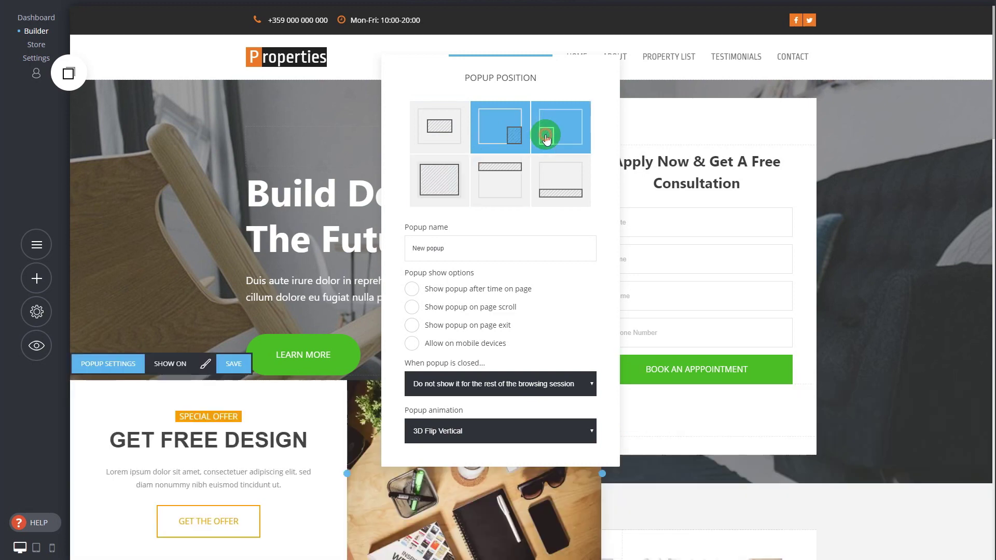
{"action": "left_click", "coordinate": [746, 144]}
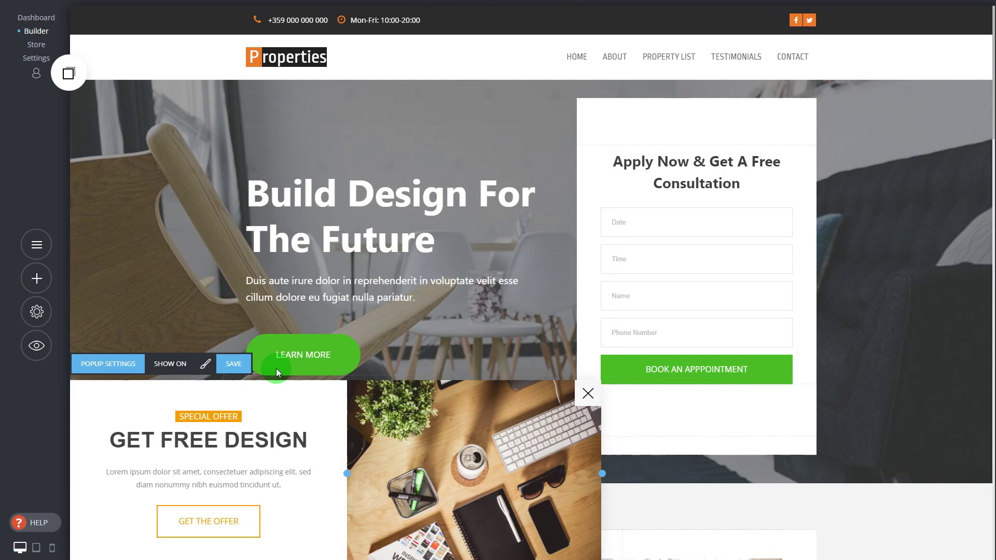
{"action": "left_click", "coordinate": [588, 393]}
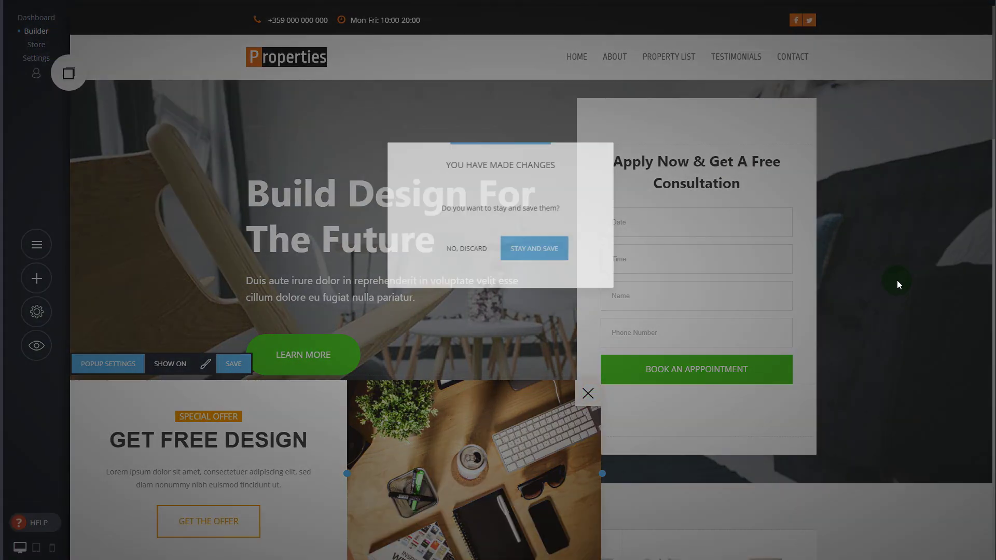
{"action": "left_click", "coordinate": [492, 250]}
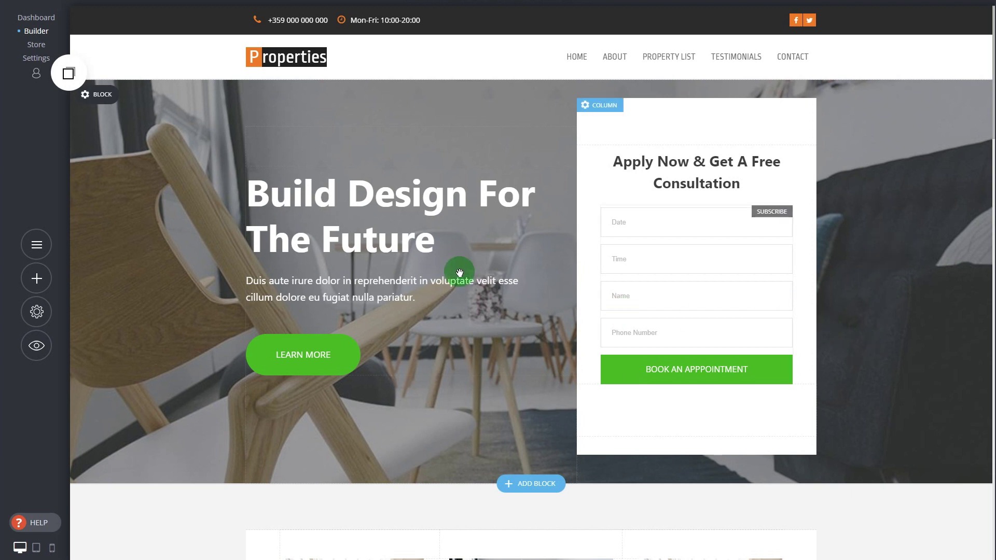
Step: View the site's list of pages and close it
{"action": "left_click", "coordinate": [39, 249]}
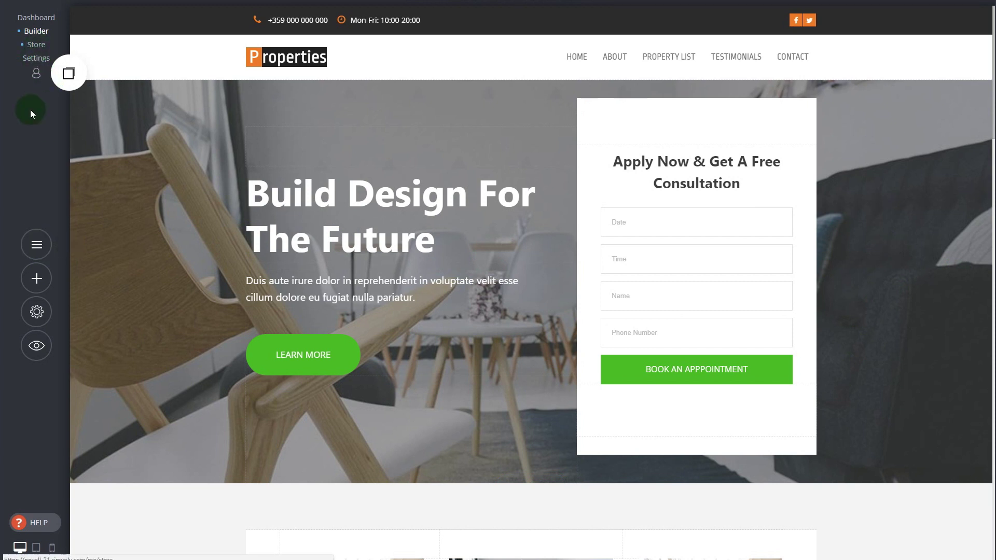
{"action": "left_click", "coordinate": [39, 253]}
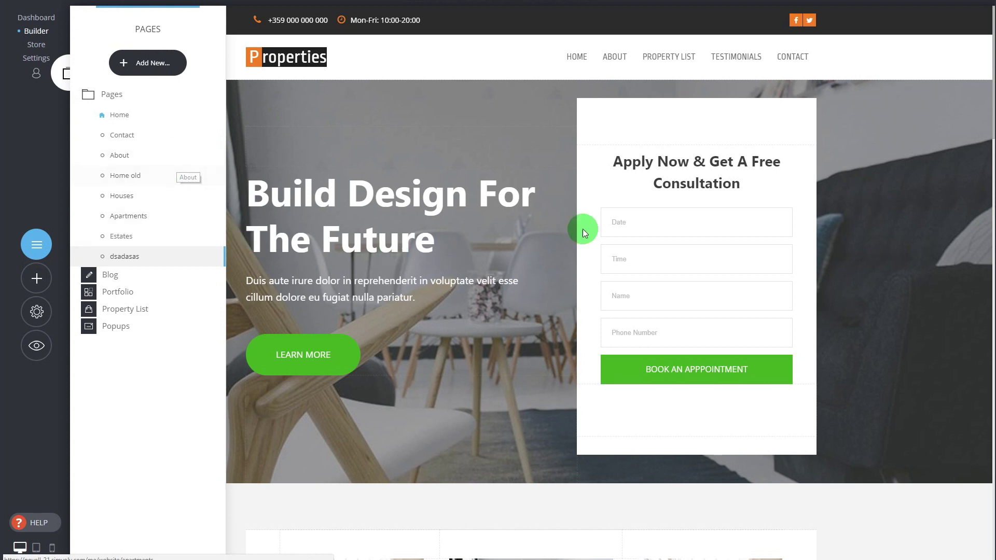
{"action": "left_click", "coordinate": [859, 184]}
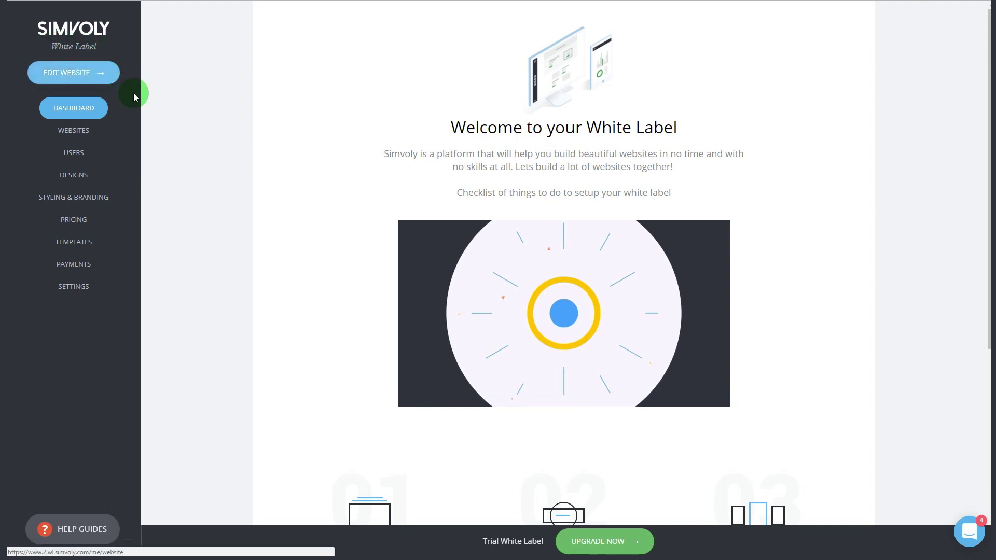
Step: Review the white label's full list of websites and its registered users
{"action": "left_click", "coordinate": [89, 132]}
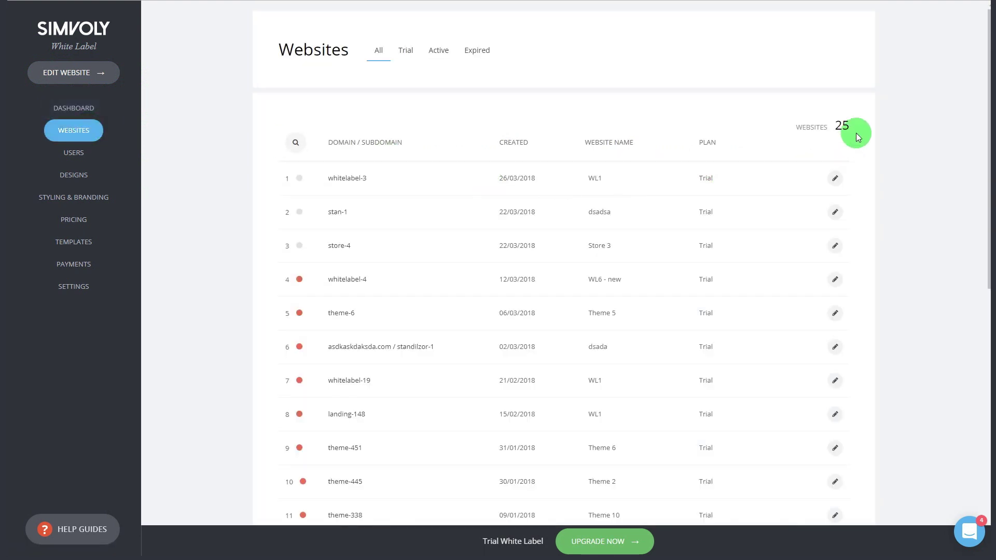
{"action": "scroll", "coordinate": [985, 49], "scroll_direction": "down", "scroll_amount": 7}
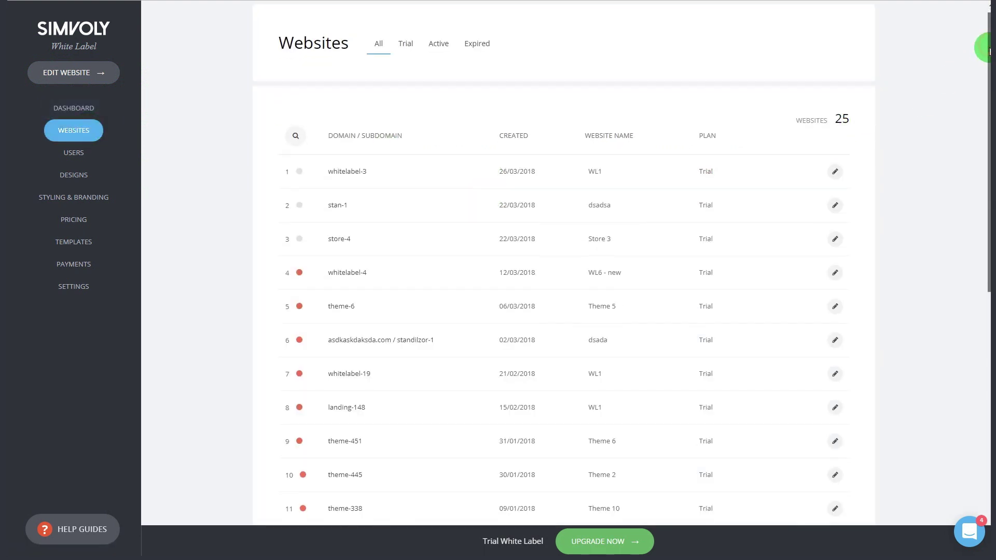
{"action": "scroll", "coordinate": [954, 275], "scroll_direction": "down", "scroll_amount": 3}
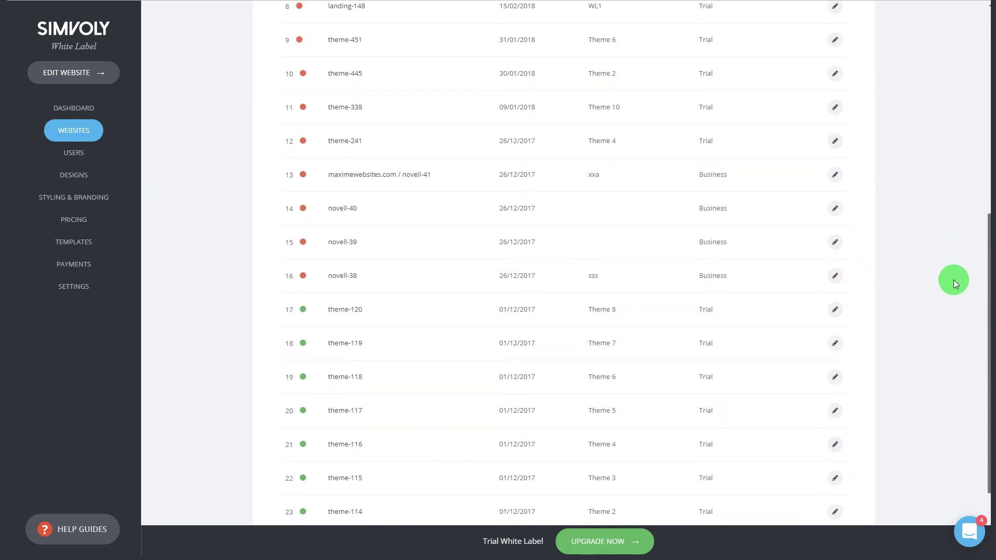
{"action": "scroll", "coordinate": [945, 317], "scroll_direction": "up", "scroll_amount": 10}
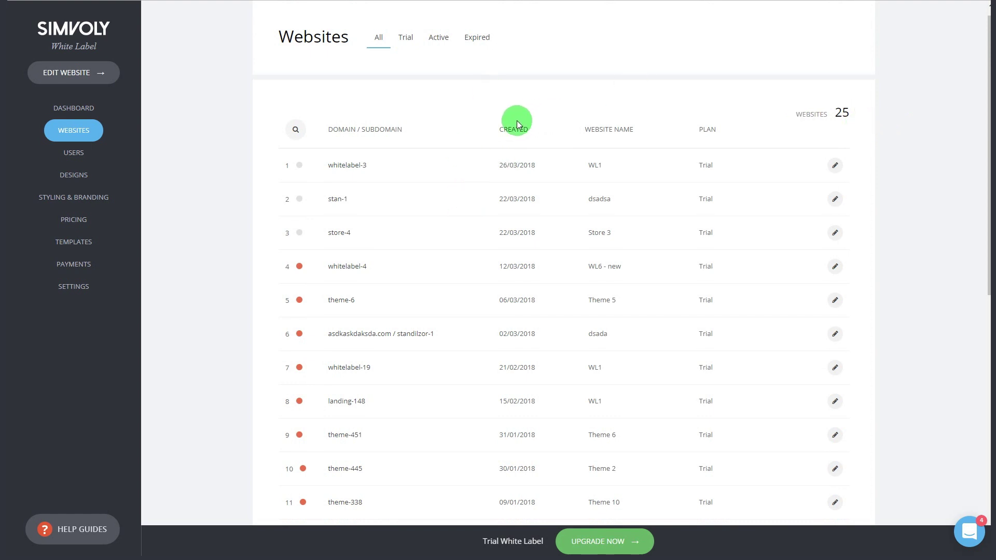
{"action": "left_click", "coordinate": [76, 160]}
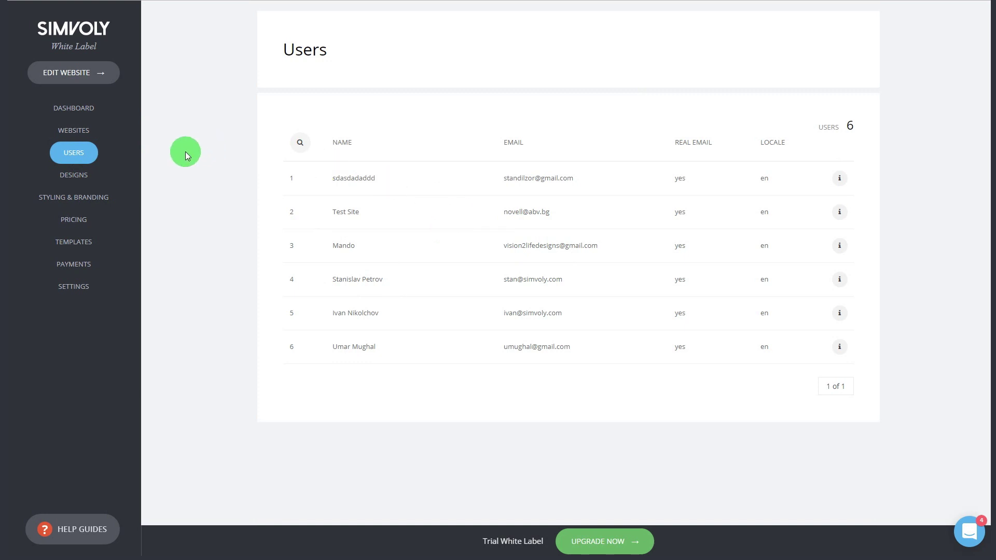
Step: Look through the white label's own theme designs
{"action": "left_click", "coordinate": [89, 181]}
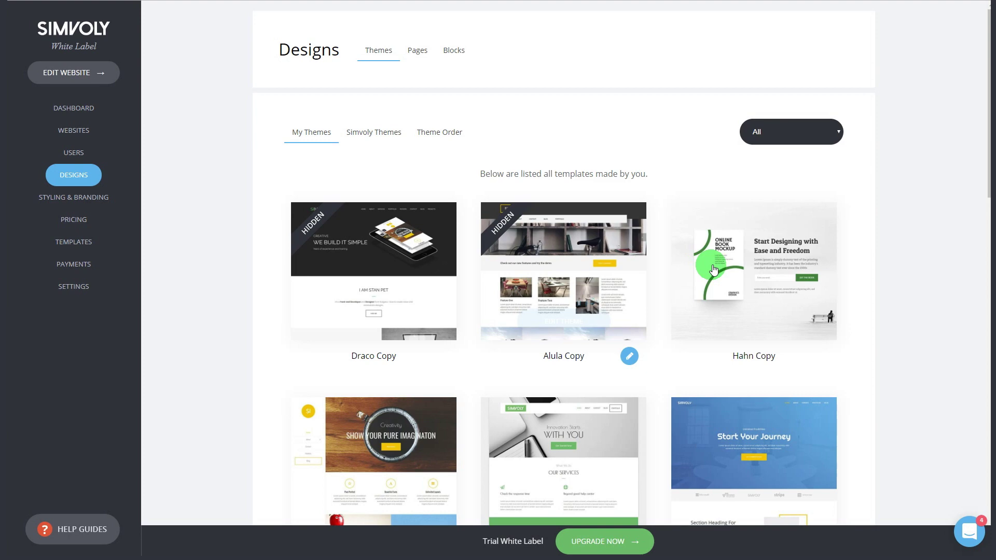
{"action": "scroll", "coordinate": [668, 142], "scroll_direction": "down", "scroll_amount": 3}
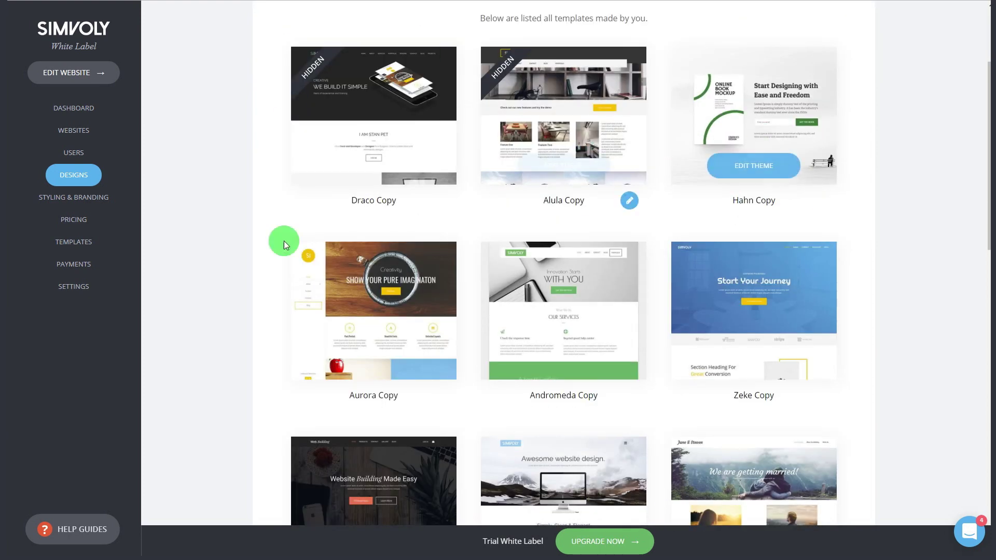
{"action": "scroll", "coordinate": [908, 303], "scroll_direction": "up", "scroll_amount": 3}
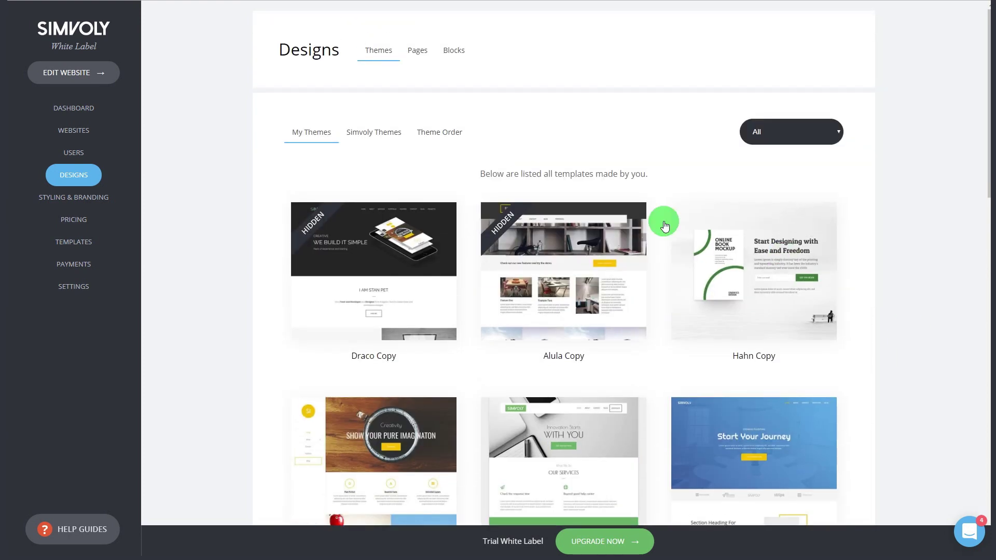
Step: Browse the Simvoly themes available for the white label from start to end and back
{"action": "left_click", "coordinate": [366, 136]}
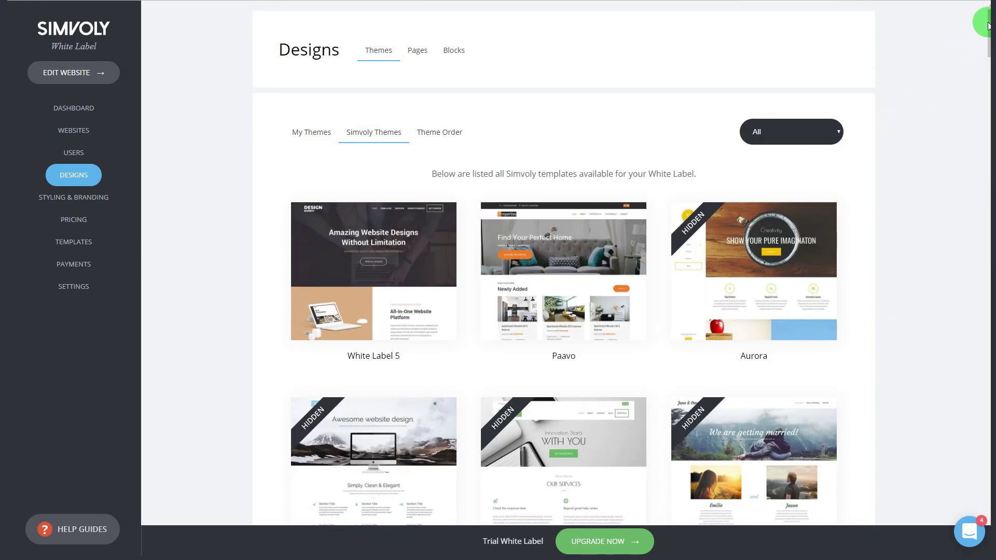
{"action": "scroll", "coordinate": [978, 111], "scroll_direction": "down", "scroll_amount": 20}
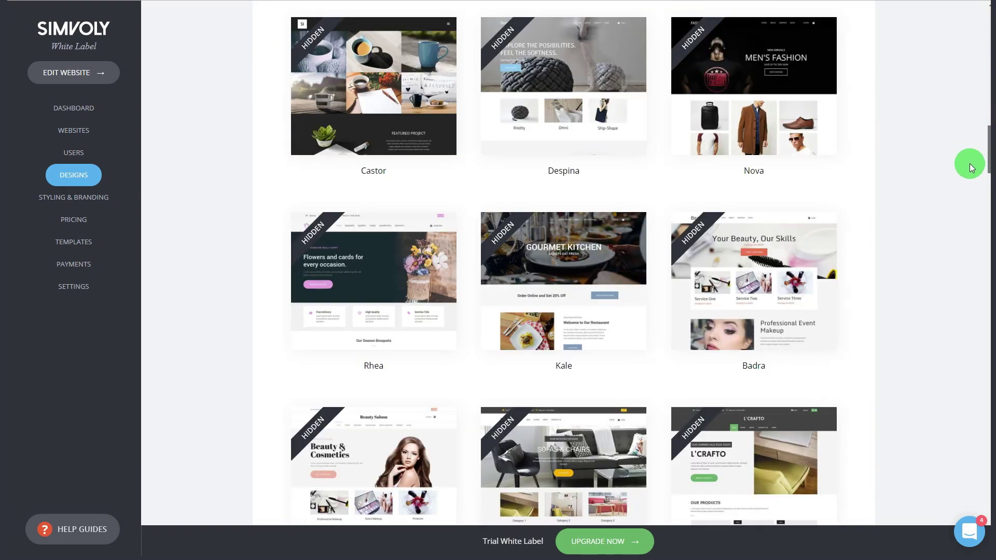
{"action": "scroll", "coordinate": [970, 265], "scroll_direction": "down", "scroll_amount": 20}
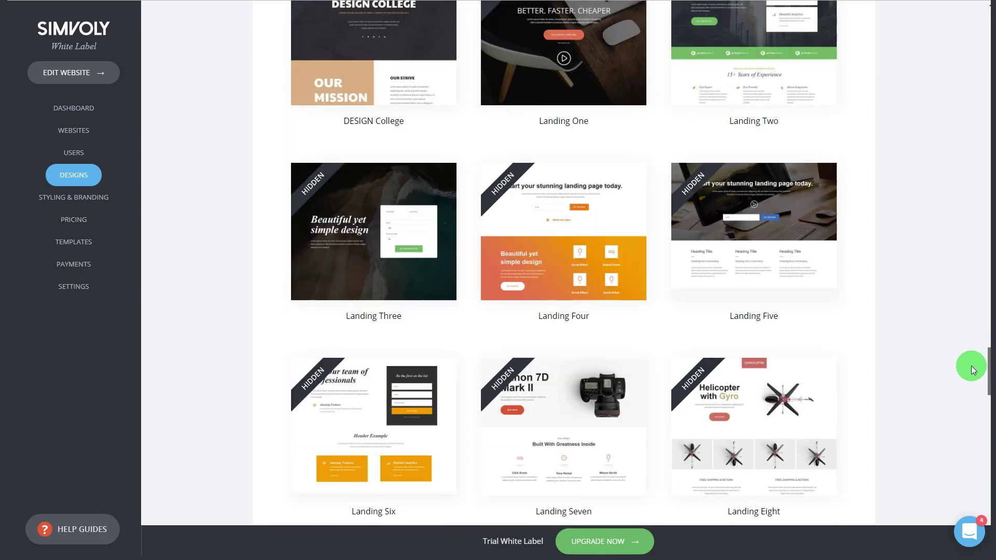
{"action": "scroll", "coordinate": [972, 404], "scroll_direction": "down", "scroll_amount": 17}
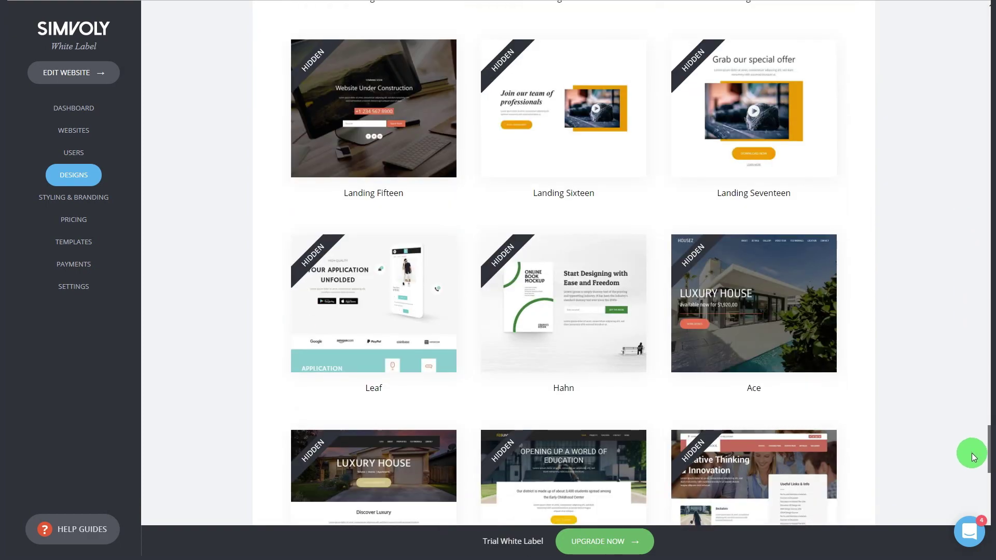
{"action": "scroll", "coordinate": [974, 466], "scroll_direction": "down", "scroll_amount": 5}
{"action": "scroll", "coordinate": [971, 451], "scroll_direction": "up", "scroll_amount": 20}
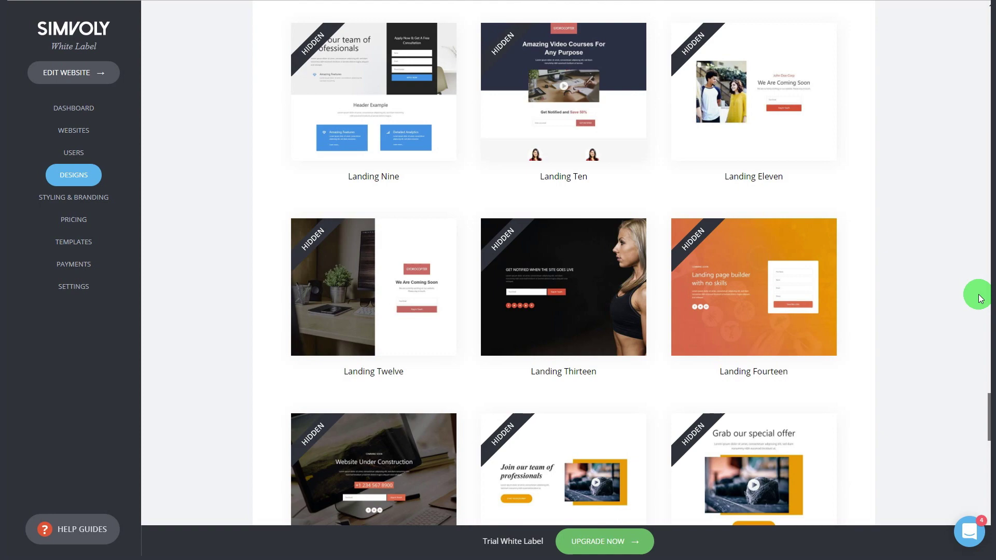
{"action": "scroll", "coordinate": [966, 246], "scroll_direction": "up", "scroll_amount": 20}
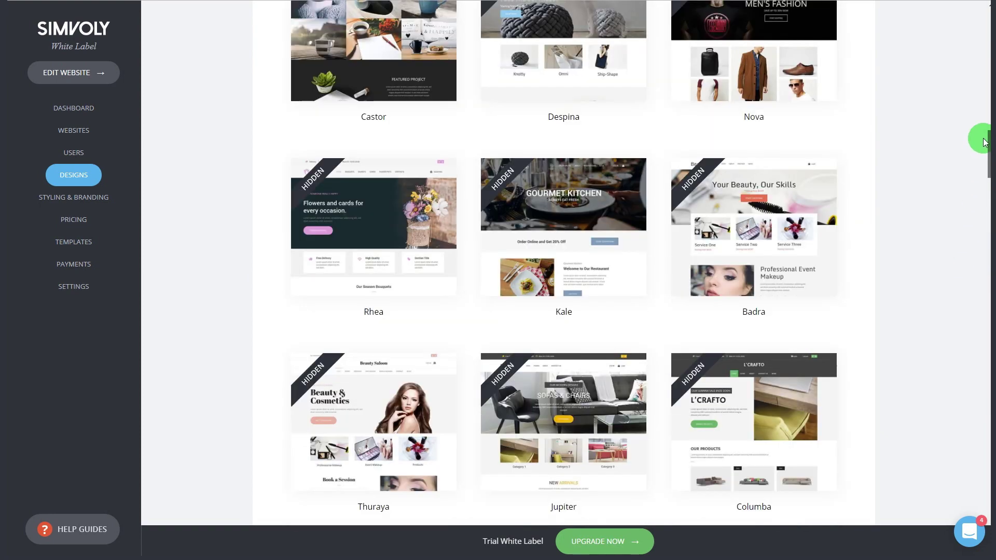
{"action": "scroll", "coordinate": [986, 112], "scroll_direction": "up", "scroll_amount": 15}
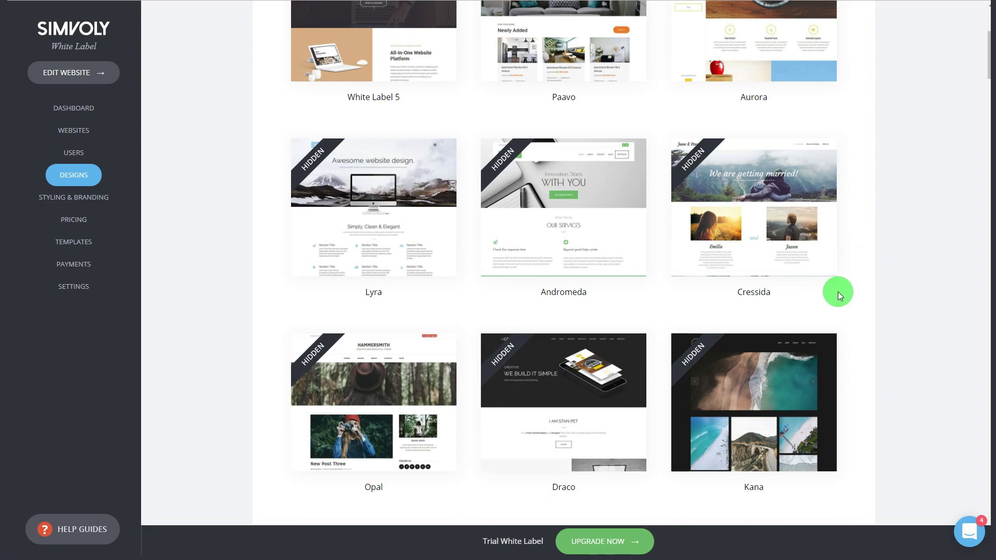
Step: Open the settings of the Cressida theme and close them without saving
{"action": "left_click", "coordinate": [824, 297]}
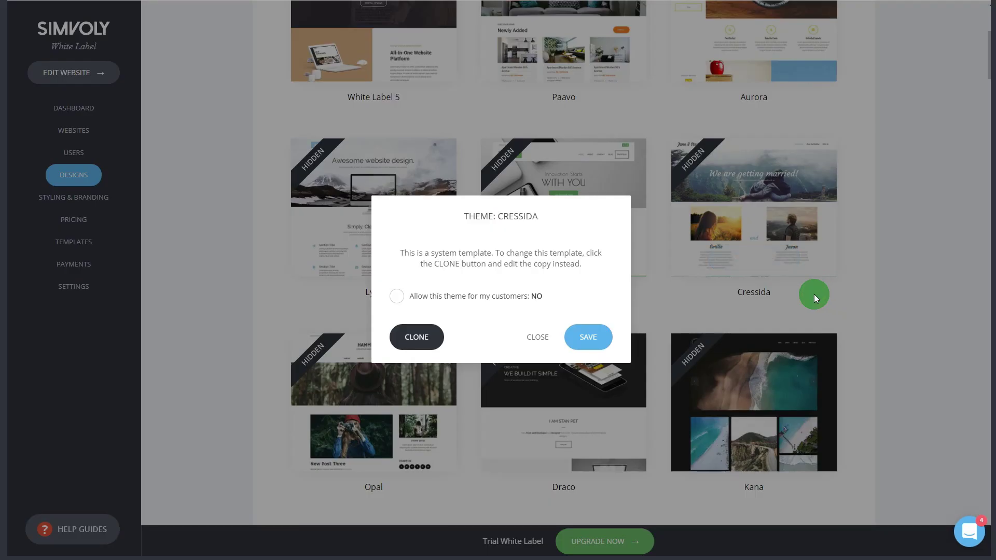
{"action": "left_click", "coordinate": [522, 338]}
{"action": "scroll", "coordinate": [875, 204], "scroll_direction": "up", "scroll_amount": 5}
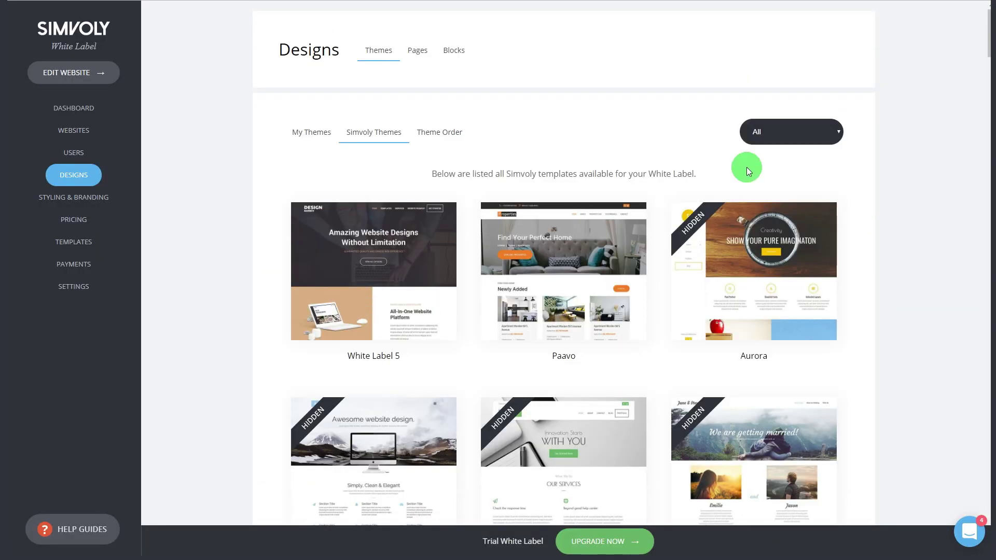
Step: Return to the white label's own themes and browse the system page designs in the Home category
{"action": "left_click", "coordinate": [311, 133]}
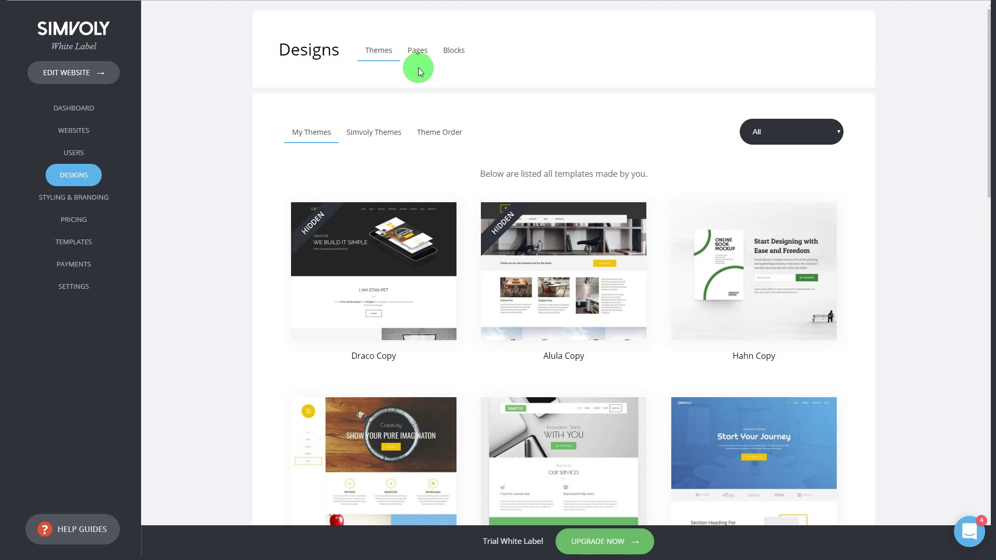
{"action": "left_click", "coordinate": [423, 54]}
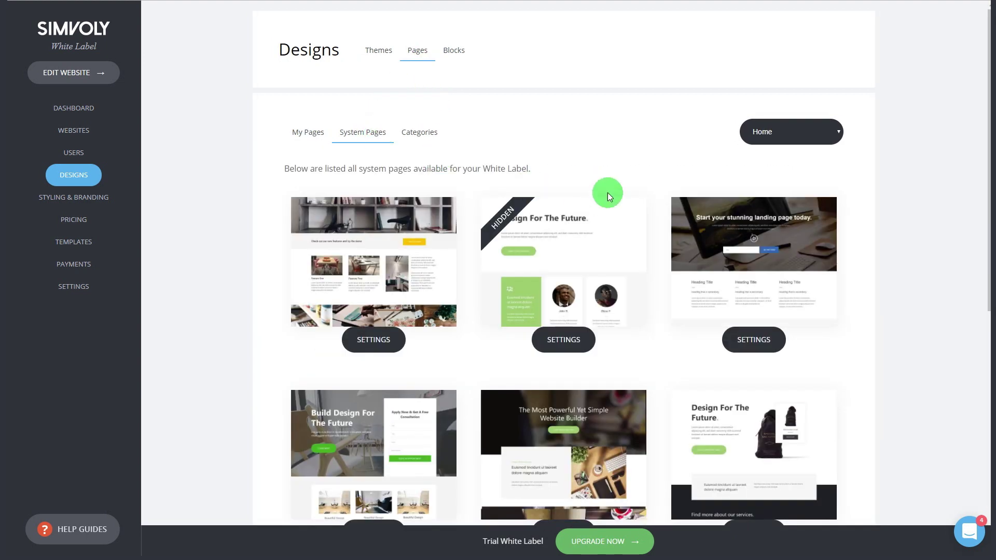
{"action": "scroll", "coordinate": [907, 124], "scroll_direction": "down", "scroll_amount": 5}
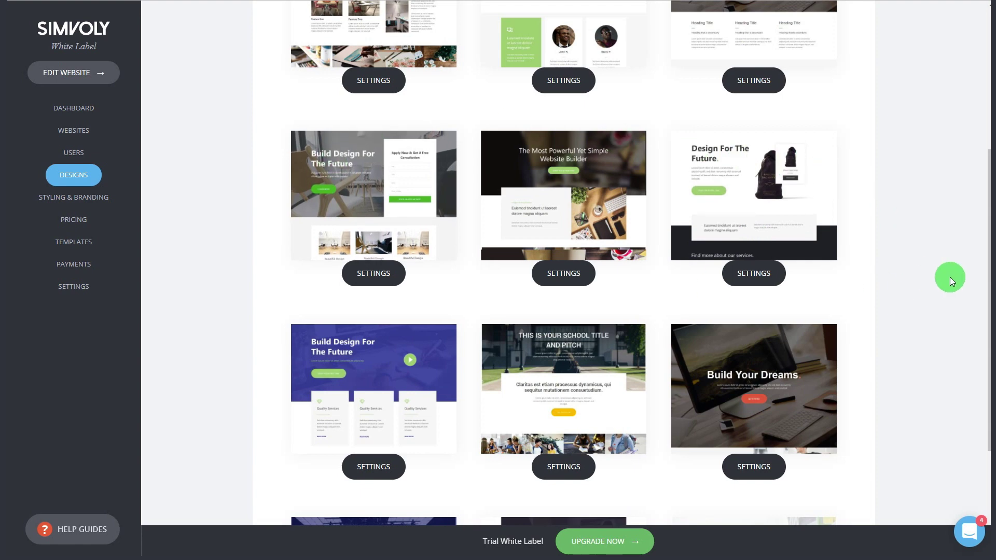
{"action": "scroll", "coordinate": [907, 244], "scroll_direction": "down", "scroll_amount": 4}
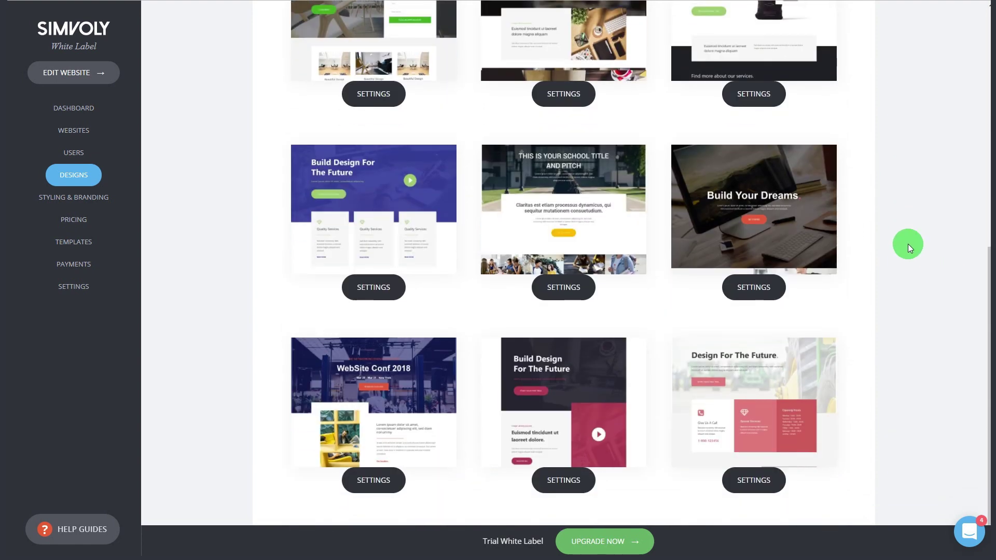
{"action": "scroll", "coordinate": [907, 244], "scroll_direction": "up", "scroll_amount": 5}
{"action": "scroll", "coordinate": [908, 244], "scroll_direction": "up", "scroll_amount": 3}
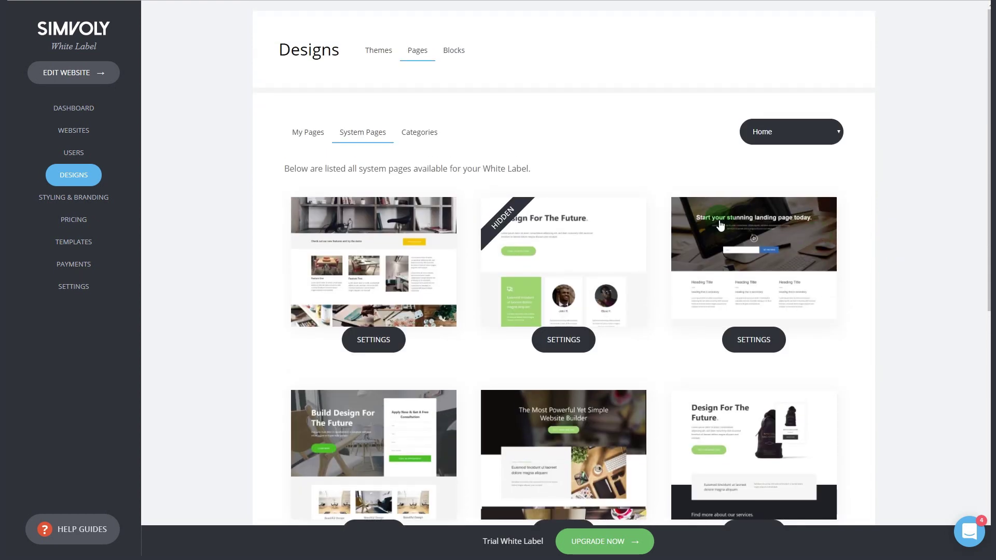
Step: Check the Styling & Branding settings and open the second website in the Websites list for editing
{"action": "left_click", "coordinate": [82, 204]}
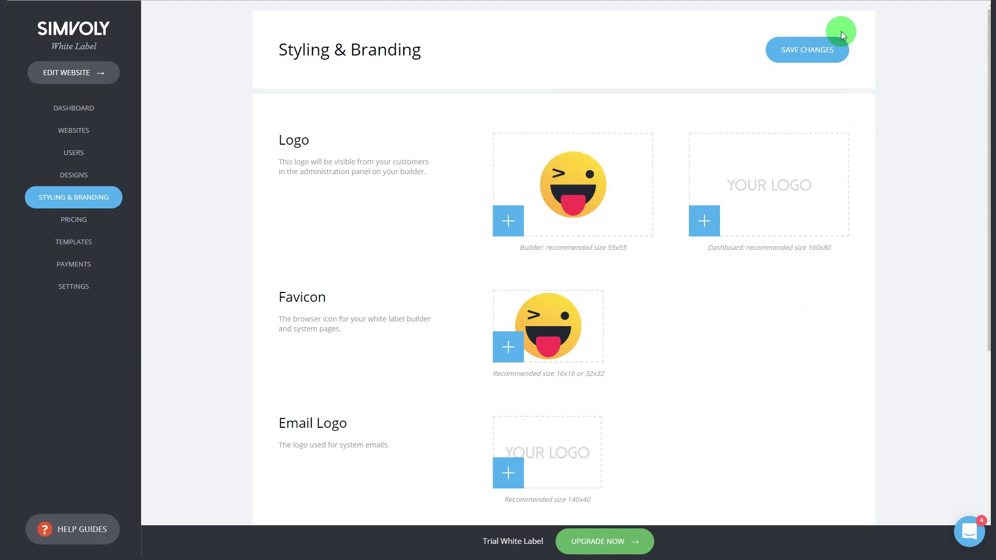
{"action": "left_click", "coordinate": [73, 132]}
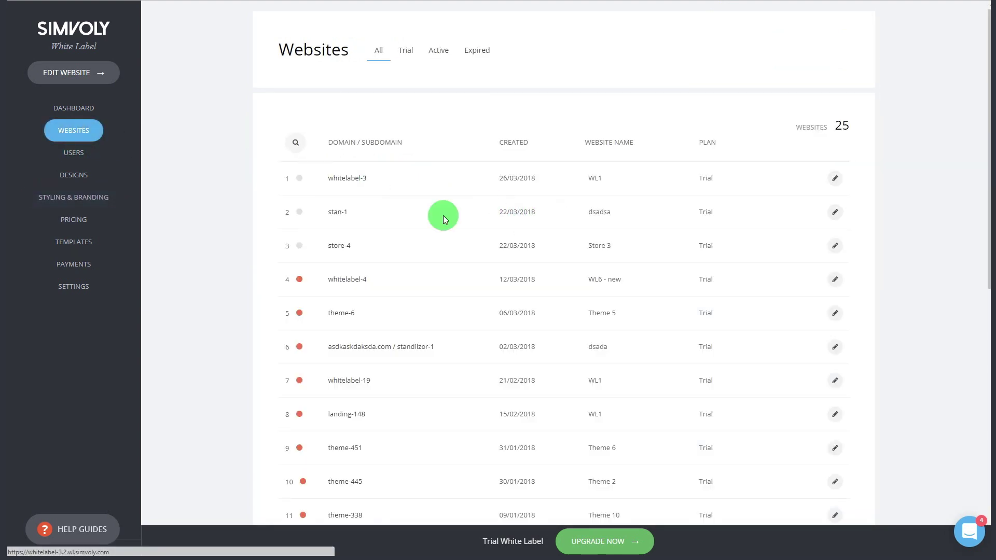
{"action": "left_click", "coordinate": [834, 212]}
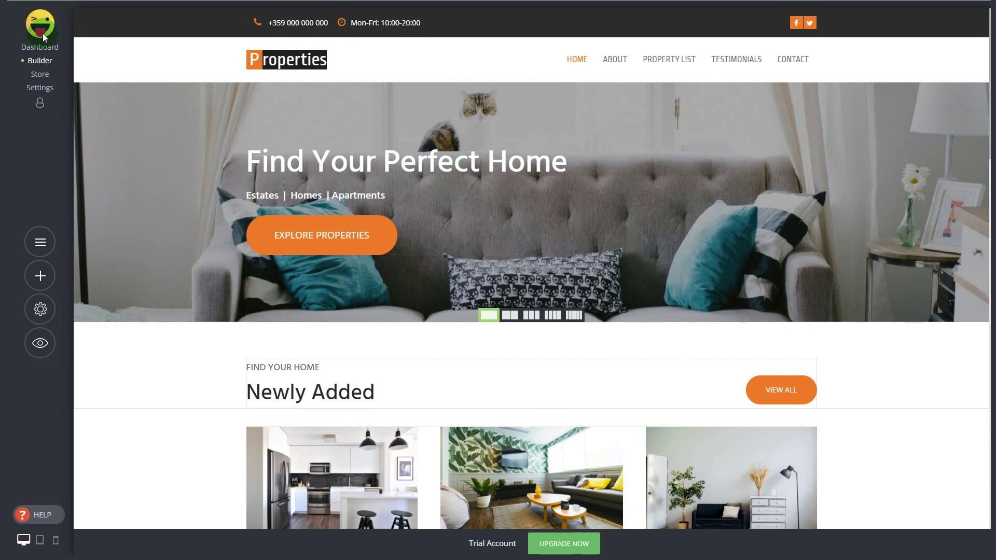
Step: Compare the builder's widget list and buttons with the Brand Color setting, and inspect the Custom Admin Markup field in Styling & Branding
{"action": "left_click", "coordinate": [42, 276]}
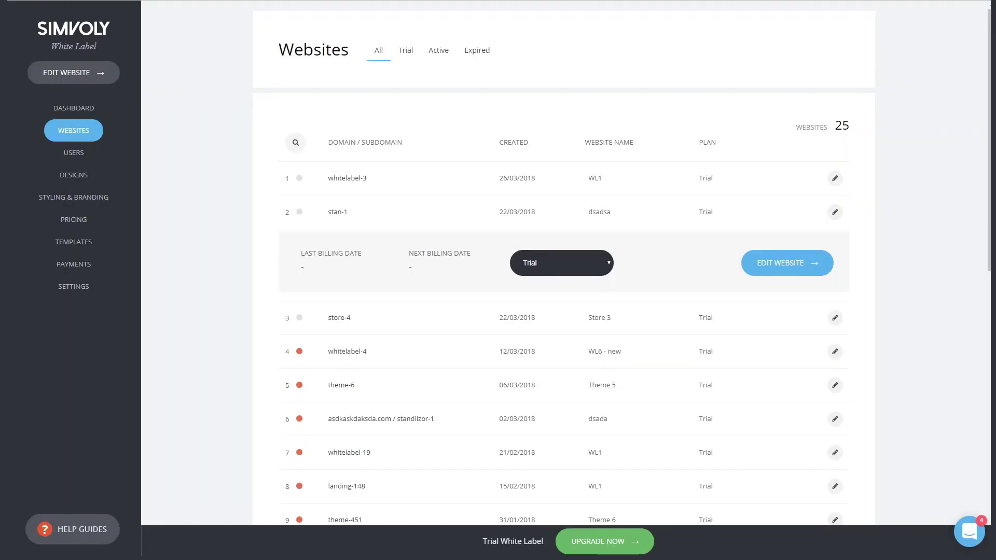
{"action": "left_click", "coordinate": [80, 197]}
{"action": "scroll", "coordinate": [623, 280], "scroll_direction": "down", "scroll_amount": 4}
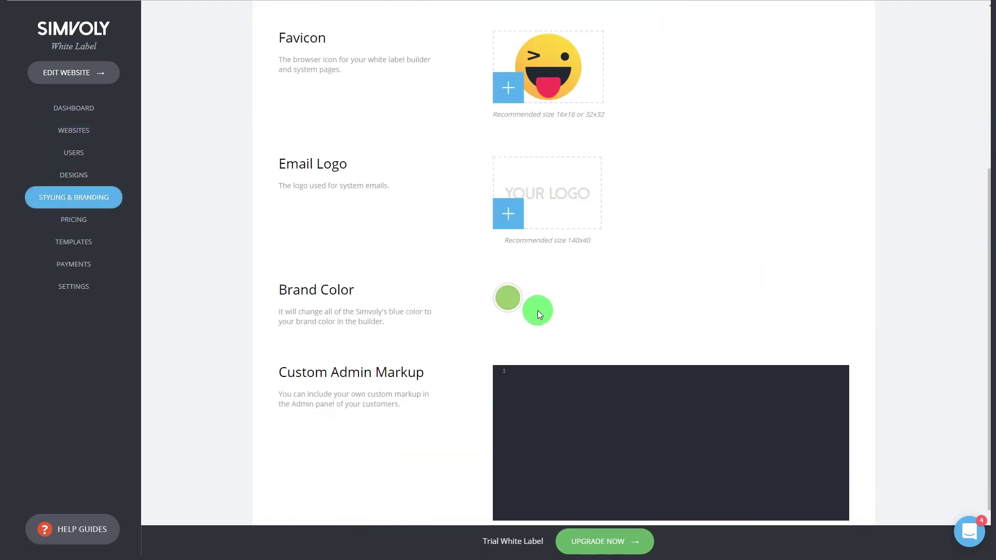
{"action": "left_click", "coordinate": [510, 306]}
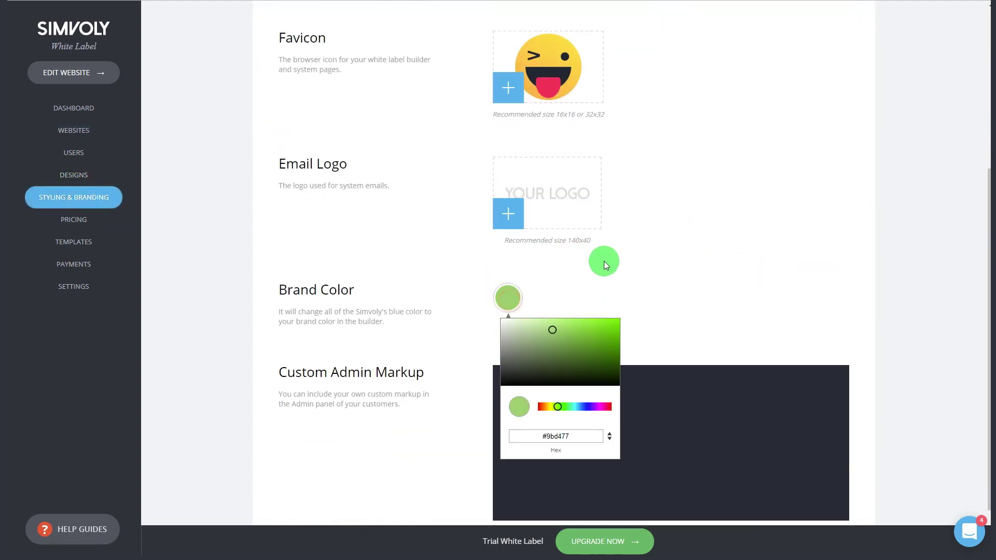
{"action": "left_click", "coordinate": [789, 263]}
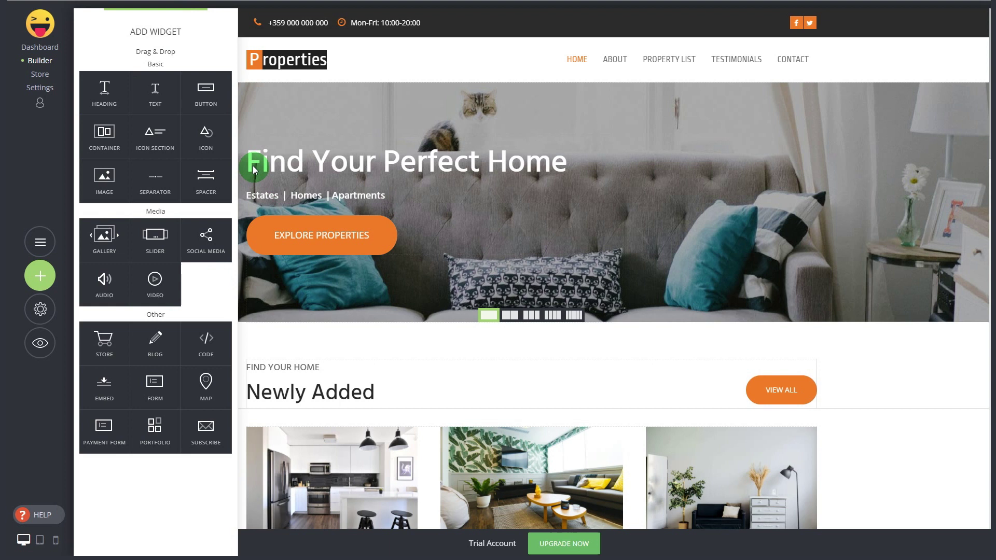
{"action": "left_click", "coordinate": [55, 172]}
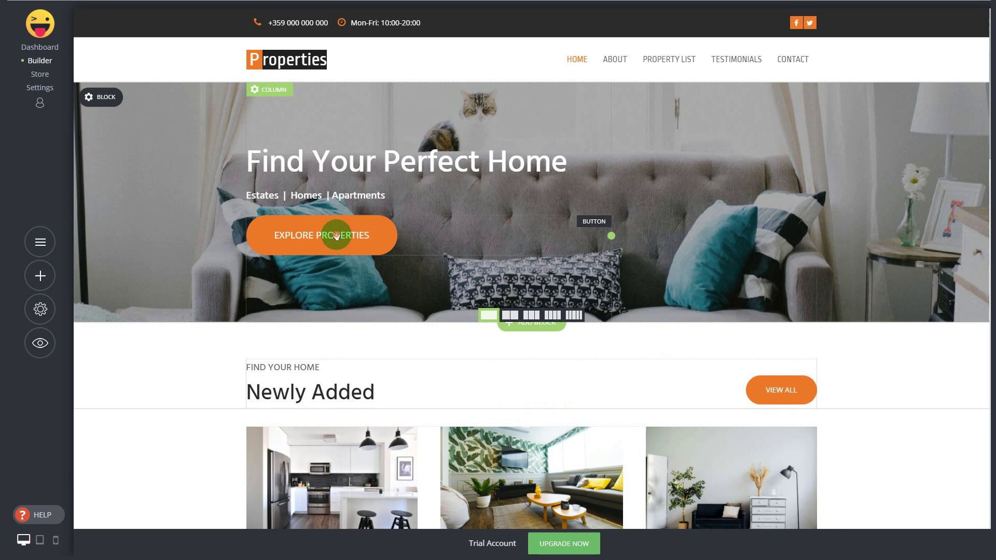
{"action": "mouse_move", "coordinate": [337, 231]}
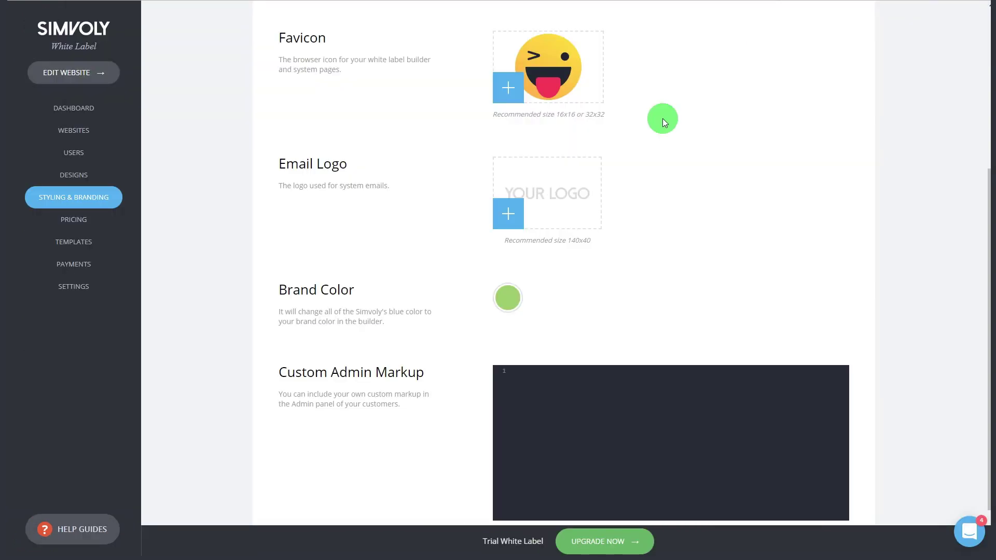
{"action": "left_click", "coordinate": [539, 375]}
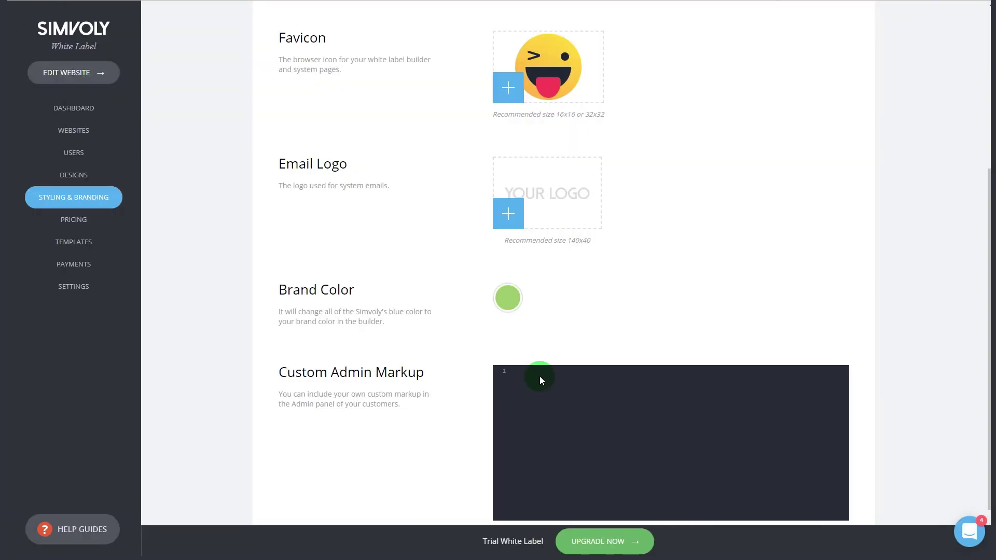
{"action": "left_click", "coordinate": [535, 371]}
Step: Open the Business pricing plan's settings and examine its plan name and the available base pricing plans
{"action": "left_click", "coordinate": [80, 221]}
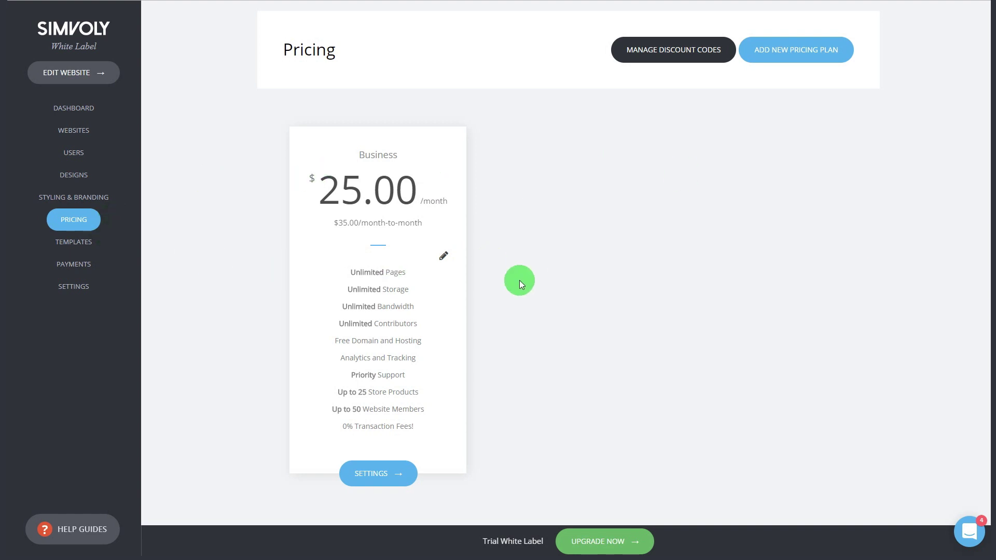
{"action": "left_click", "coordinate": [405, 474]}
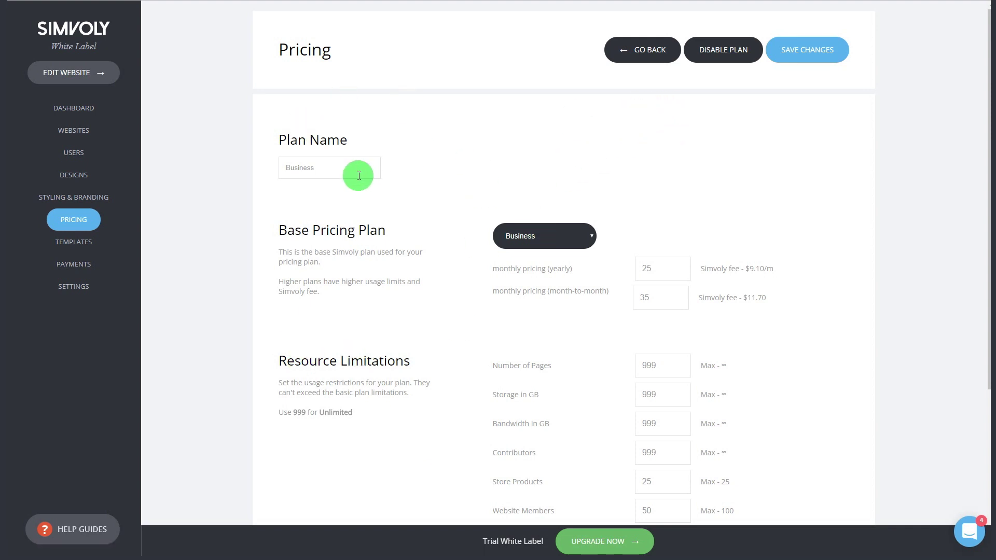
{"action": "left_click_drag", "start_coordinate": [340, 171], "coordinate": [283, 160]}
{"action": "left_click", "coordinate": [527, 237]}
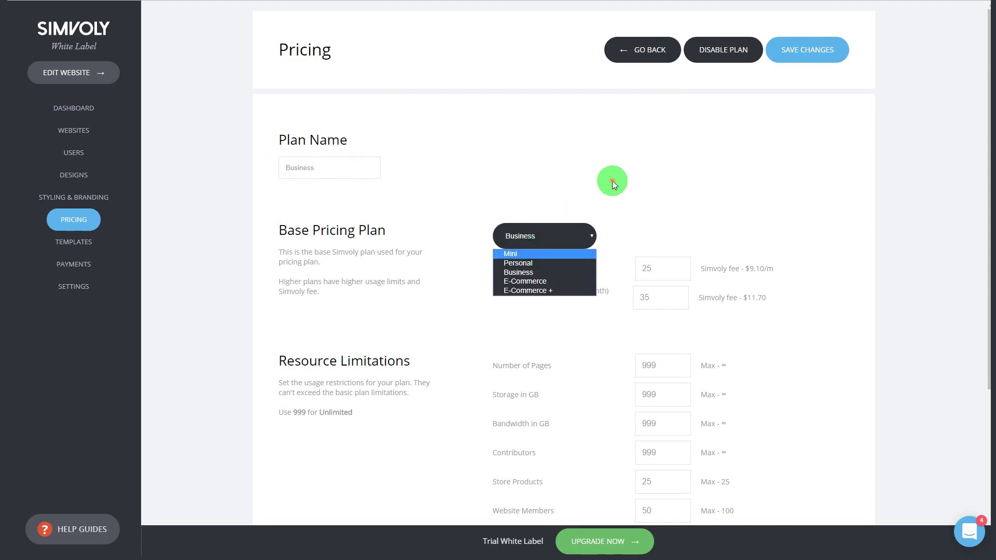
{"action": "left_click", "coordinate": [613, 182]}
Step: Try Mini as the base pricing plan, check the yearly pricing value, and return to the pricing plans without saving
{"action": "left_click", "coordinate": [529, 232]}
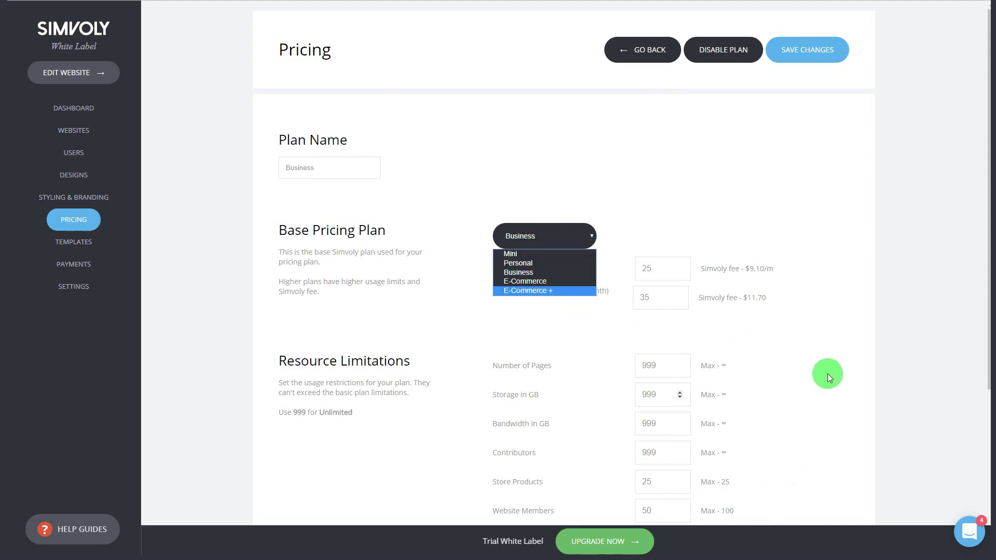
{"action": "left_click", "coordinate": [536, 253]}
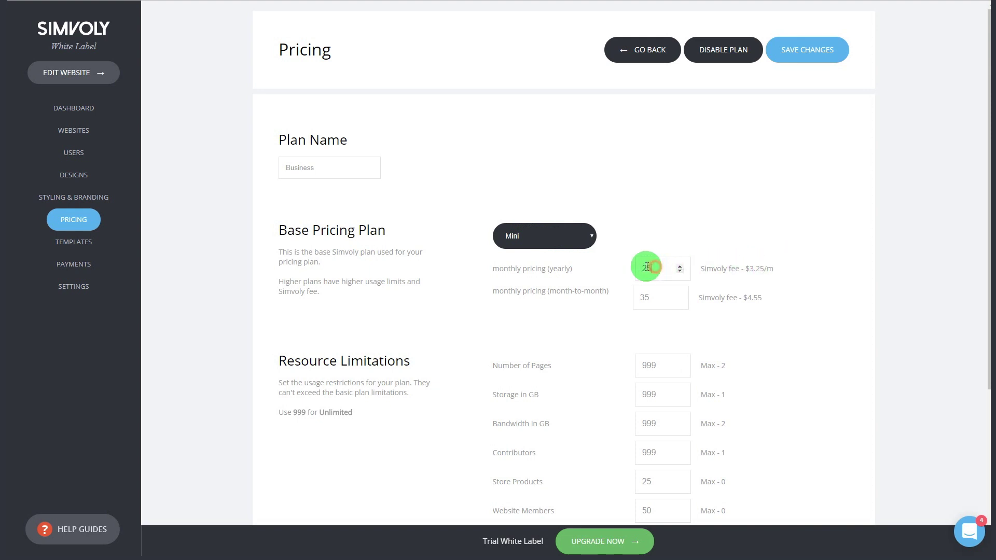
{"action": "double_click", "coordinate": [647, 267]}
{"action": "left_click", "coordinate": [685, 225]}
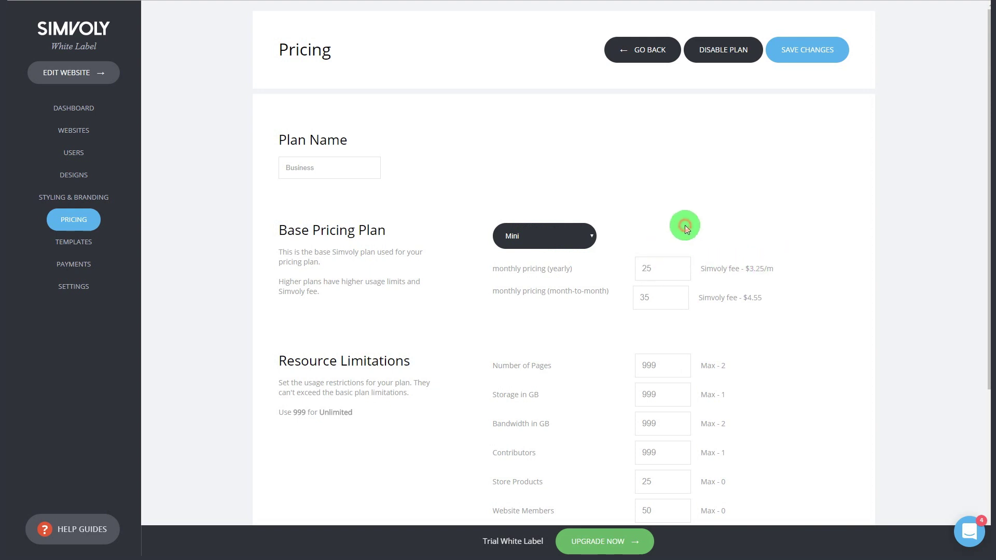
{"action": "left_click", "coordinate": [634, 64]}
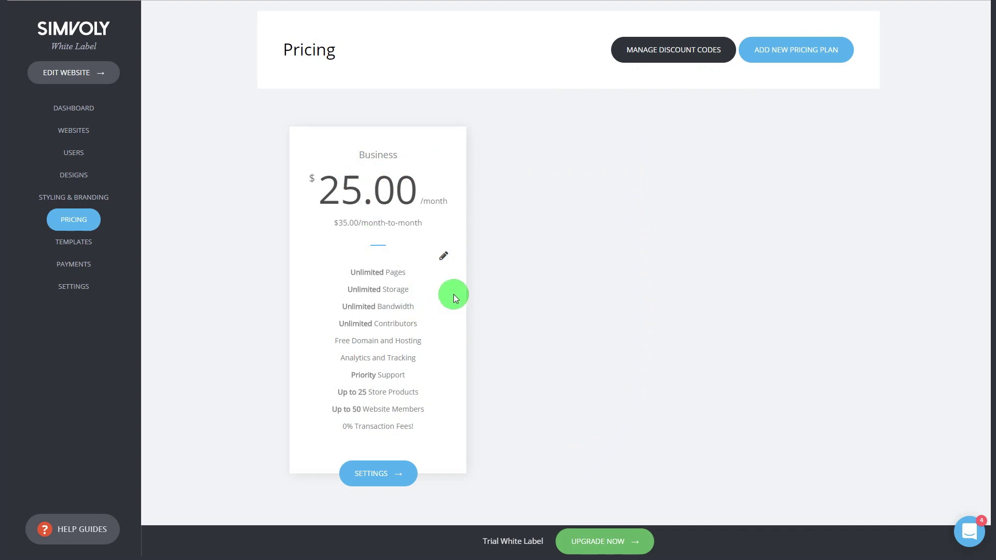
Step: Open the Business plan's feature list for editing, select its text, and view the discount codes before returning to the pricing plans
{"action": "left_click", "coordinate": [445, 257]}
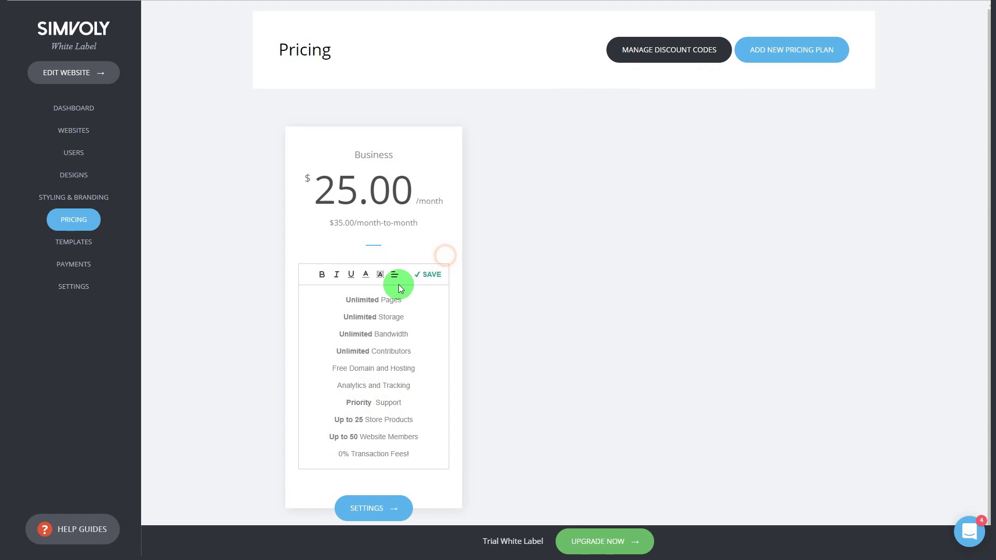
{"action": "left_click", "coordinate": [342, 300]}
{"action": "left_click_drag", "start_coordinate": [342, 300], "coordinate": [507, 431]}
{"action": "left_click", "coordinate": [572, 421]}
{"action": "left_click", "coordinate": [663, 50]}
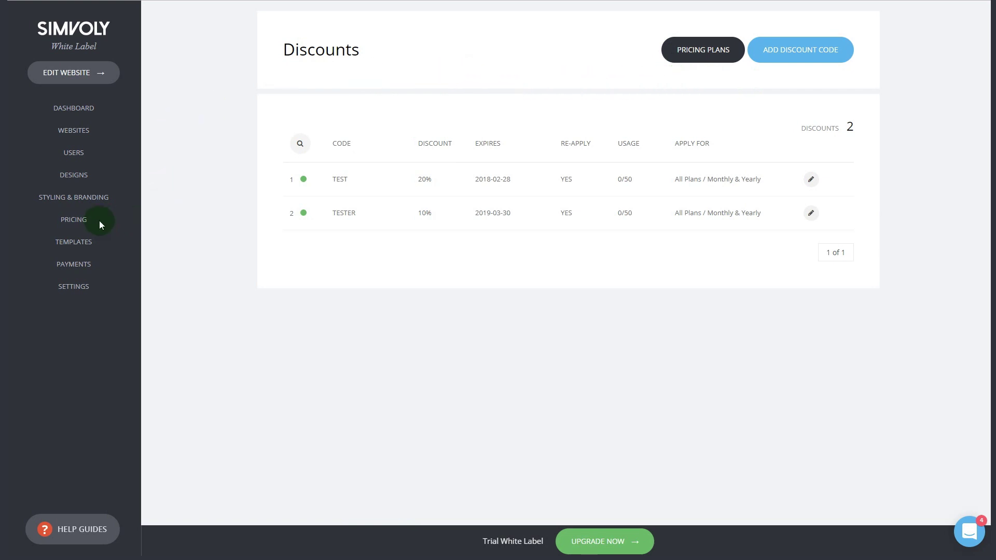
{"action": "left_click", "coordinate": [86, 222]}
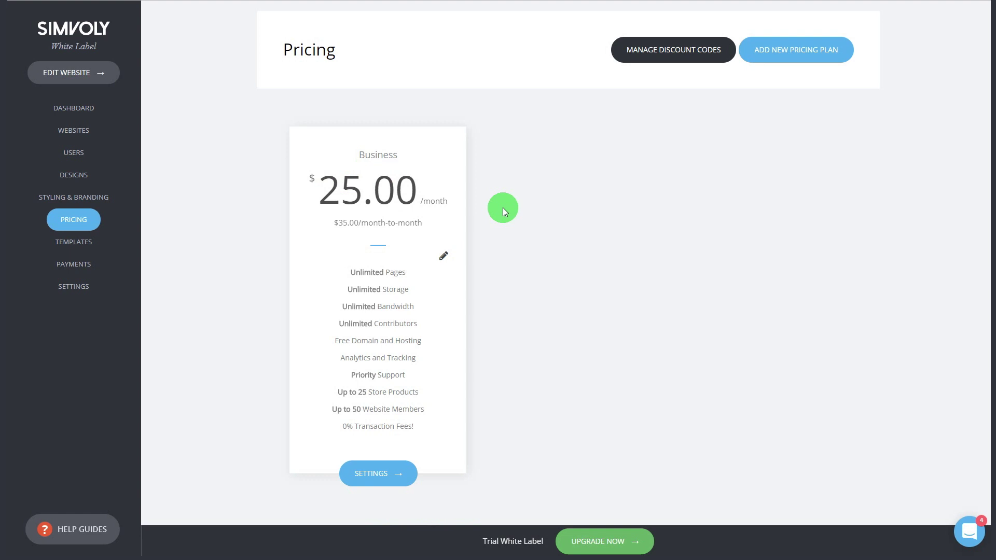
Step: Check the Upcoming Payment page and look through the plans of the sites in the Websites list
{"action": "left_click", "coordinate": [79, 266]}
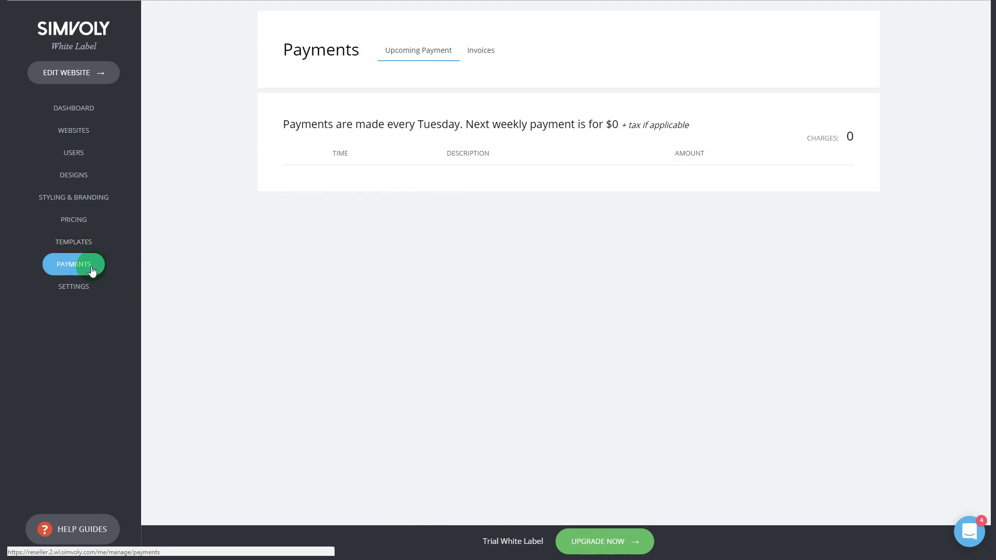
{"action": "left_click", "coordinate": [77, 129]}
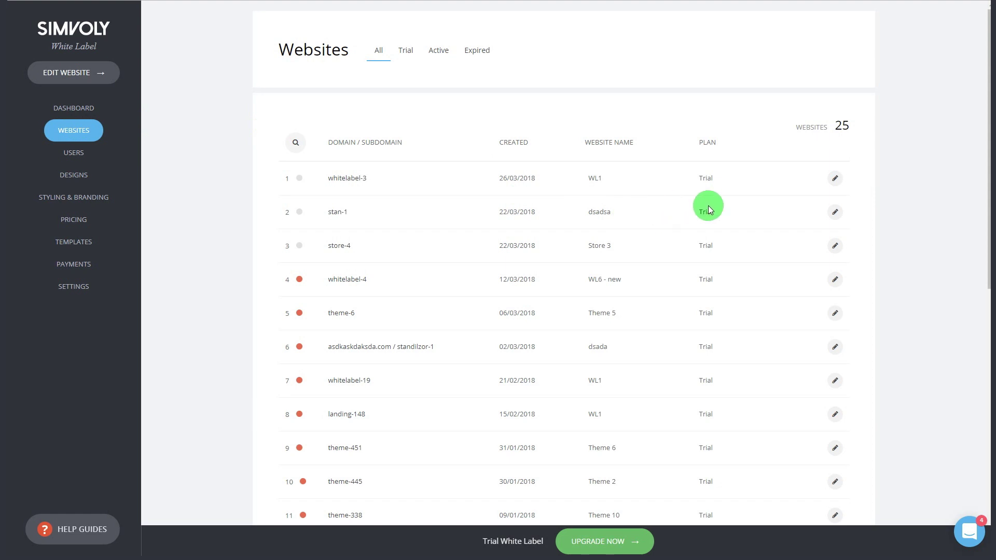
{"action": "scroll", "coordinate": [708, 206], "scroll_direction": "down", "scroll_amount": 7}
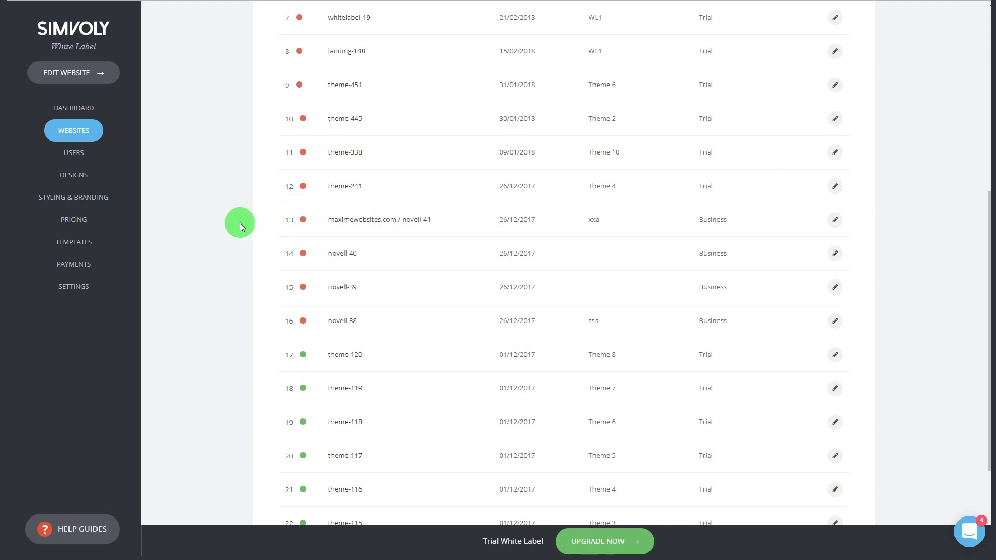
Step: Open the Templates section and examine the code of the Welcome Email, Website Expired and Password Recovery email templates
{"action": "left_click", "coordinate": [86, 242]}
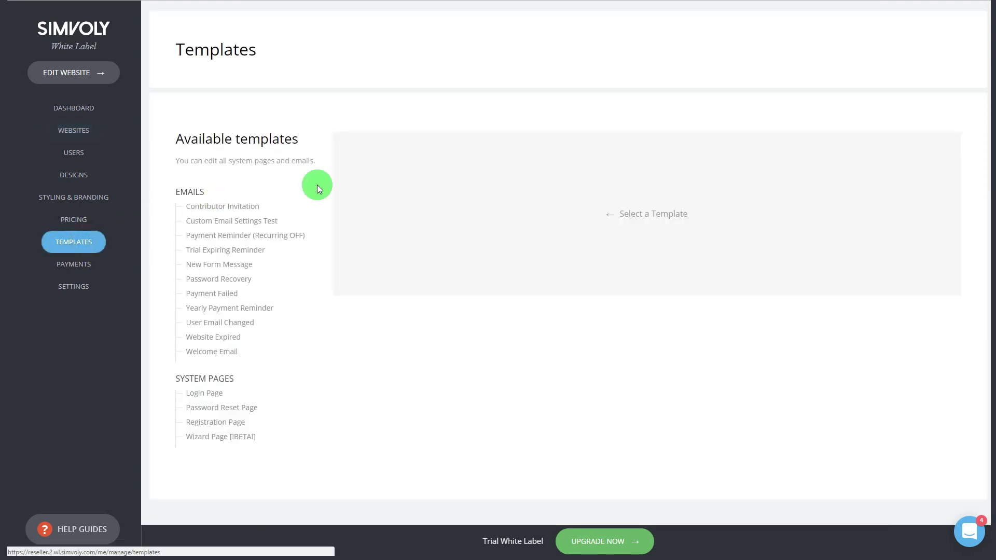
{"action": "left_click", "coordinate": [211, 354]}
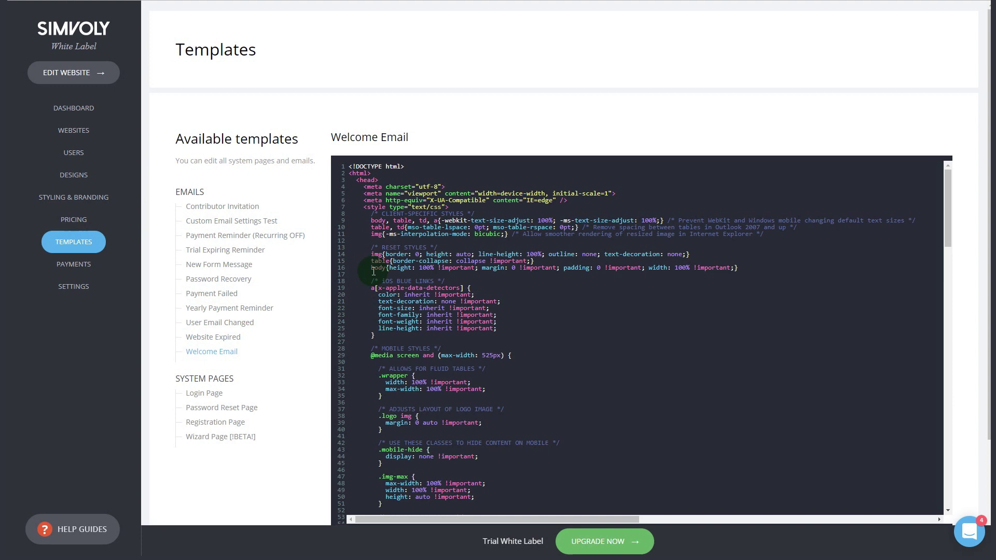
{"action": "left_click", "coordinate": [208, 342]}
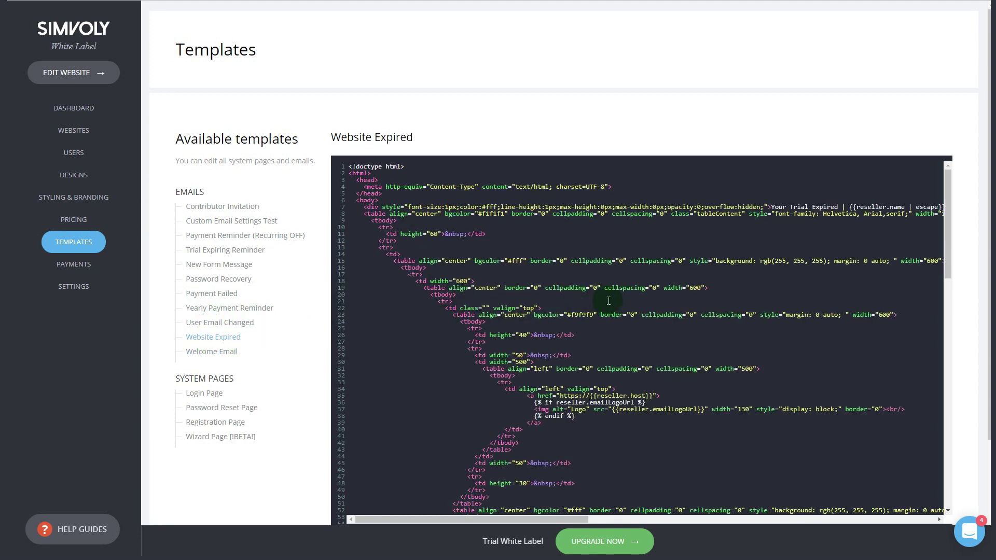
{"action": "left_click", "coordinate": [232, 287]}
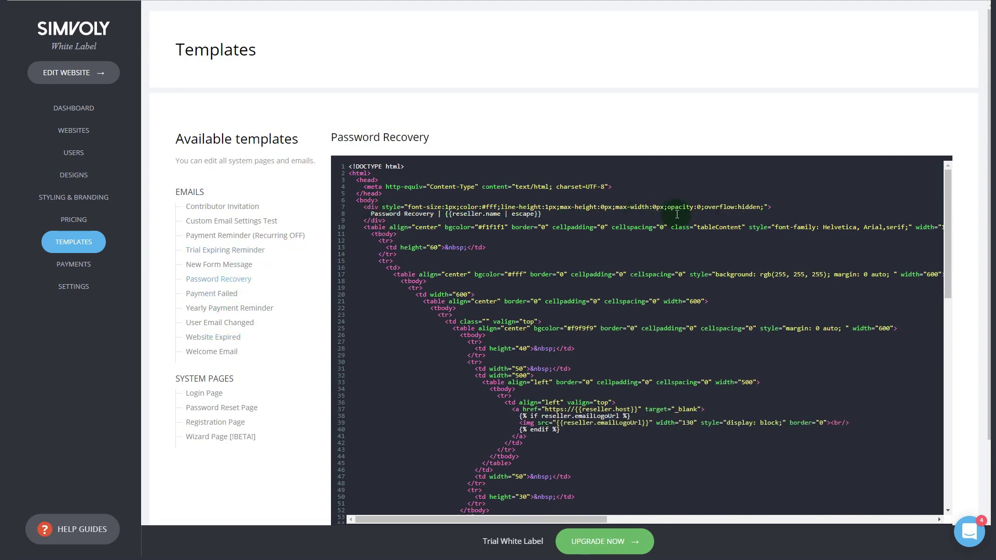
{"action": "scroll", "coordinate": [687, 256], "scroll_direction": "down", "scroll_amount": 10}
{"action": "scroll", "coordinate": [690, 245], "scroll_direction": "down", "scroll_amount": 8}
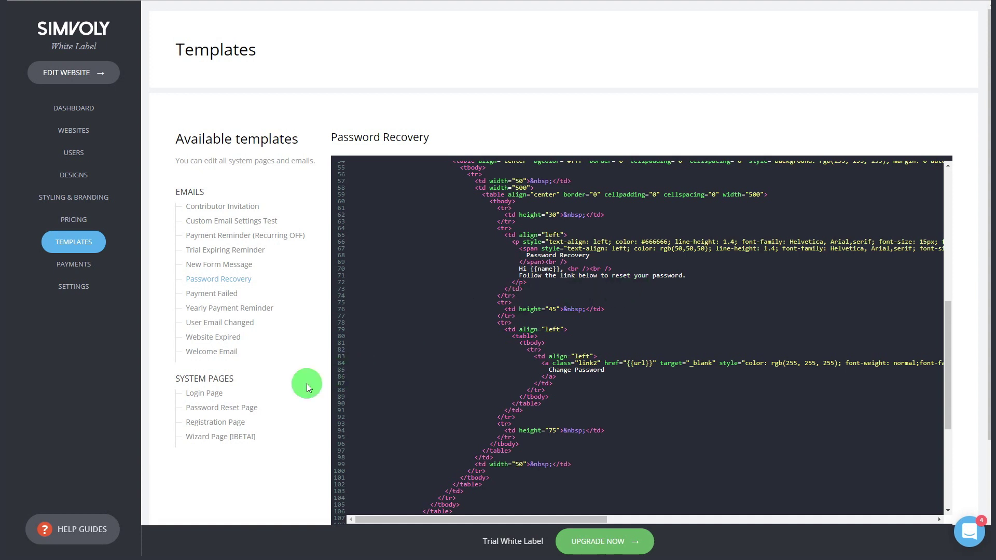
Step: Examine the code of the Login Page, Password Reset Page and Registration Page system templates
{"action": "left_click", "coordinate": [212, 397]}
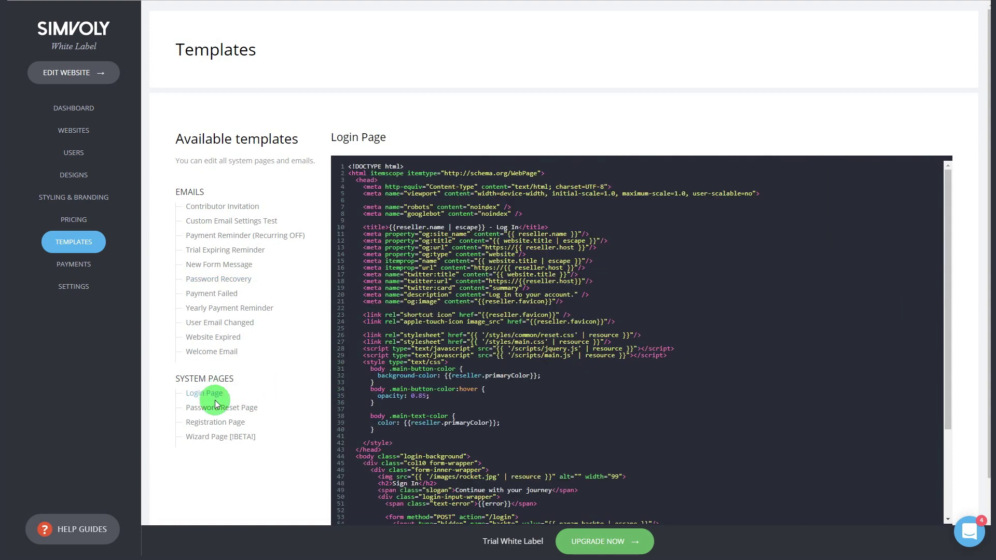
{"action": "left_click", "coordinate": [218, 409]}
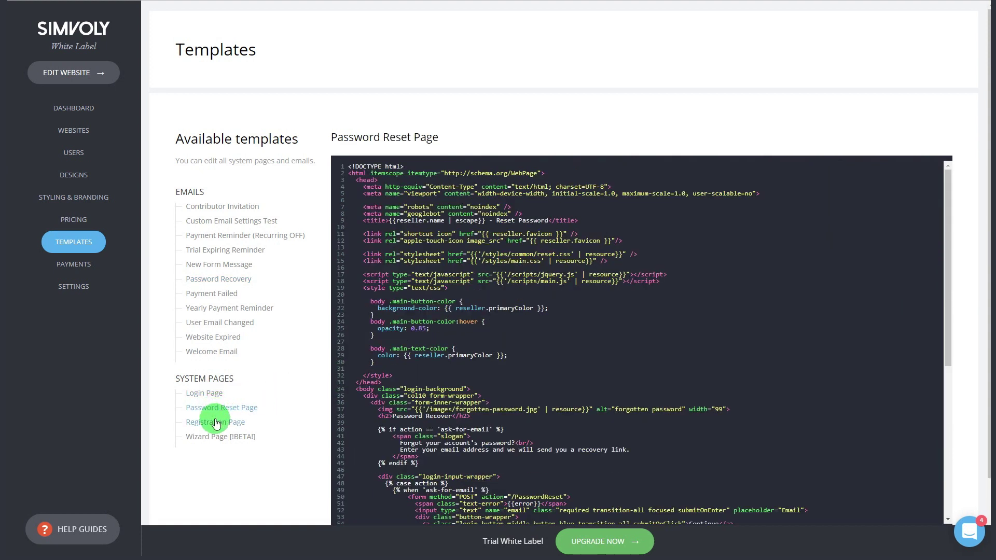
{"action": "left_click", "coordinate": [216, 423]}
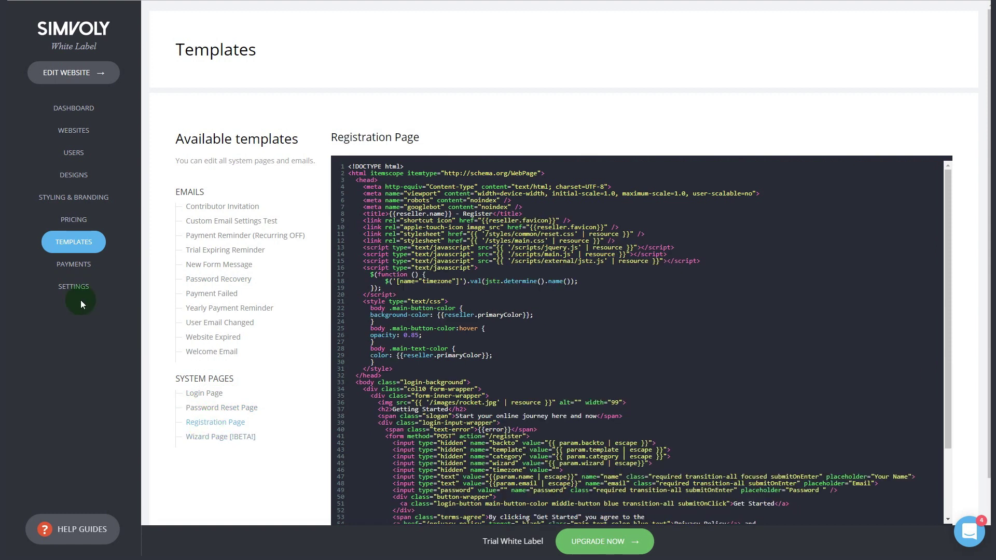
{"action": "scroll", "coordinate": [716, 257], "scroll_direction": "down", "scroll_amount": 3}
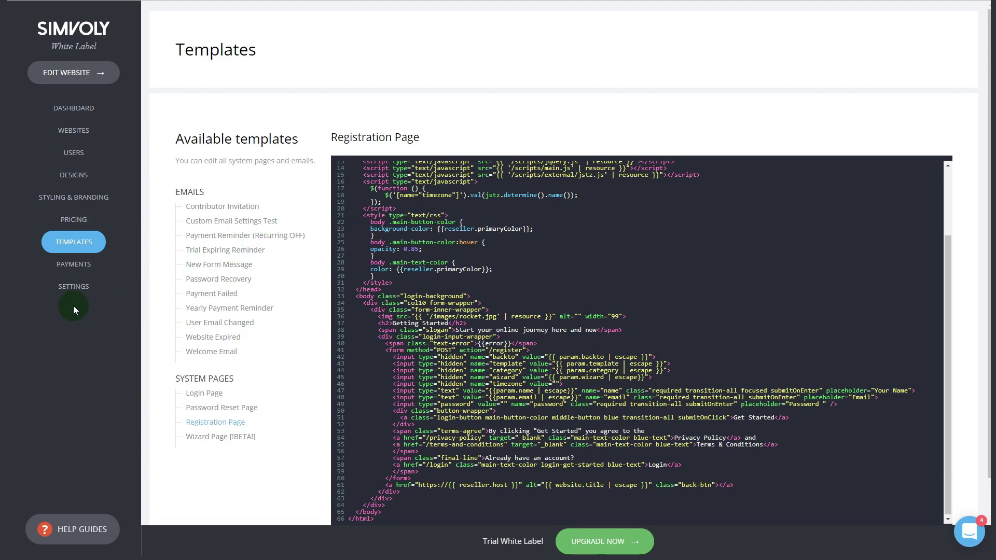
Step: Open the white label settings and review the Account, Invoices and Payment Processor pages
{"action": "left_click", "coordinate": [68, 289]}
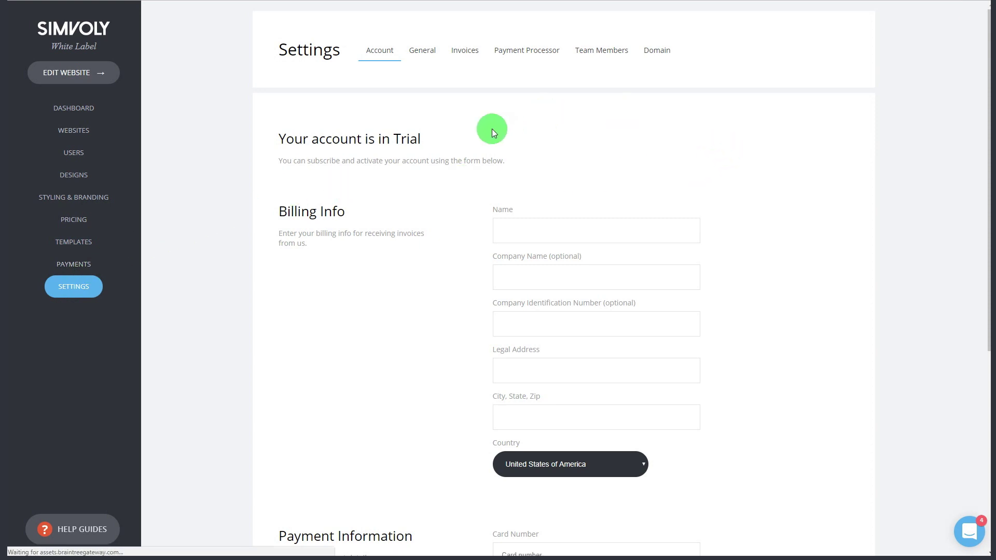
{"action": "left_click", "coordinate": [466, 52]}
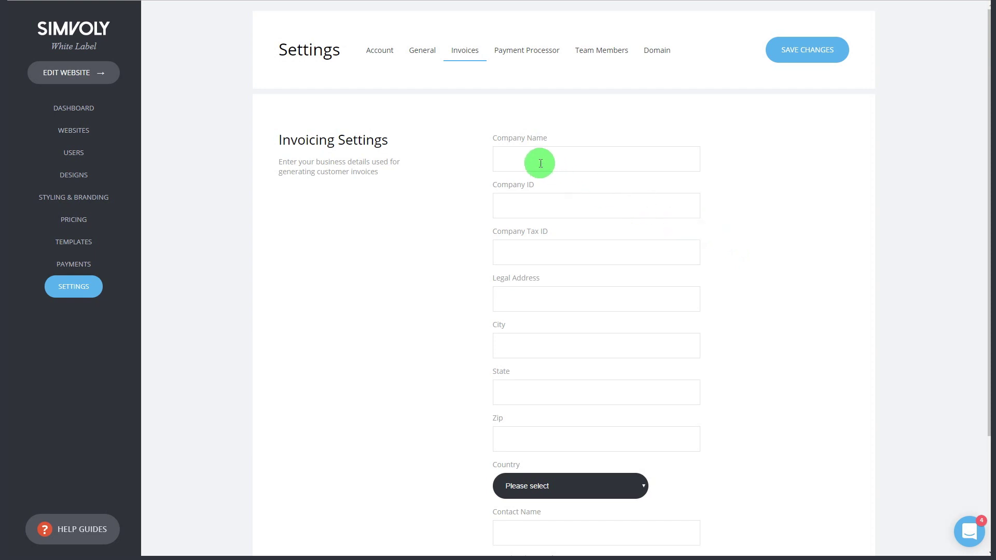
{"action": "left_click", "coordinate": [532, 60]}
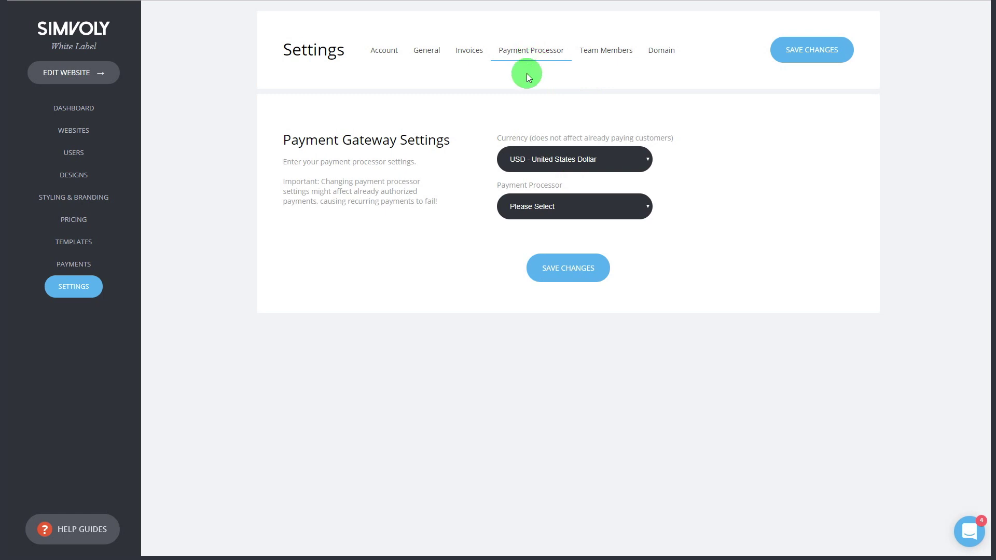
Step: Select Stripe as the payment processor to view its key fields, and switch the processor to Braintree
{"action": "left_click", "coordinate": [553, 197]}
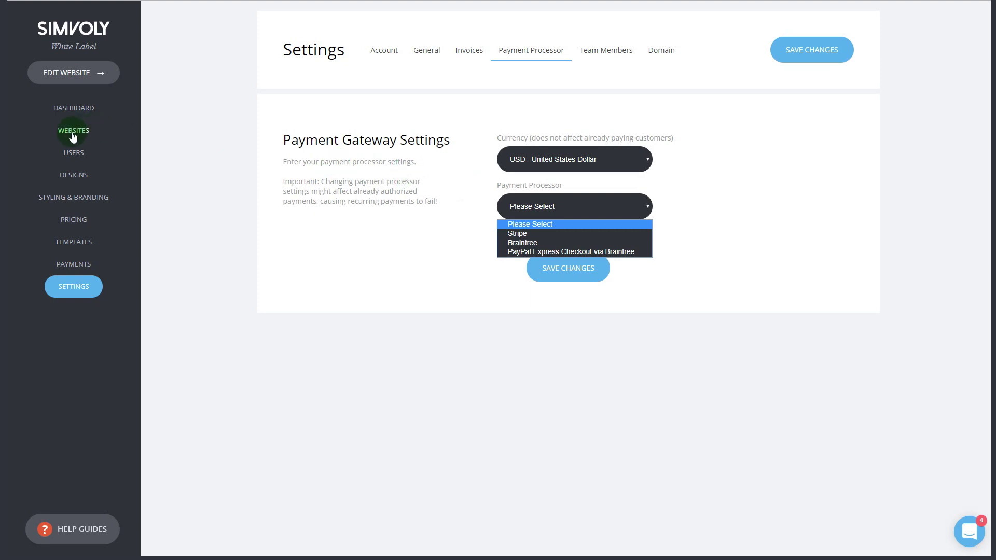
{"action": "left_click", "coordinate": [521, 233]}
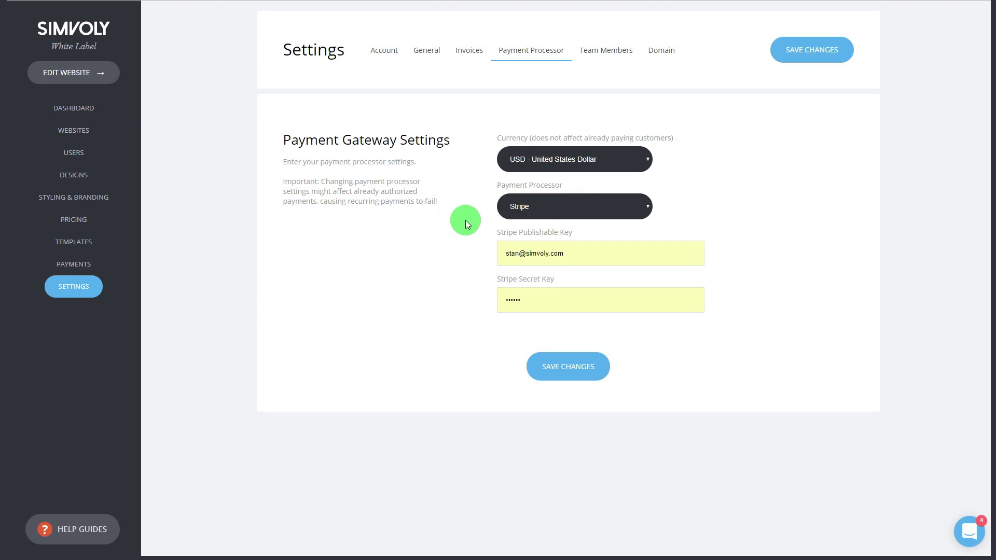
{"action": "left_click", "coordinate": [568, 202]}
{"action": "left_click", "coordinate": [530, 245]}
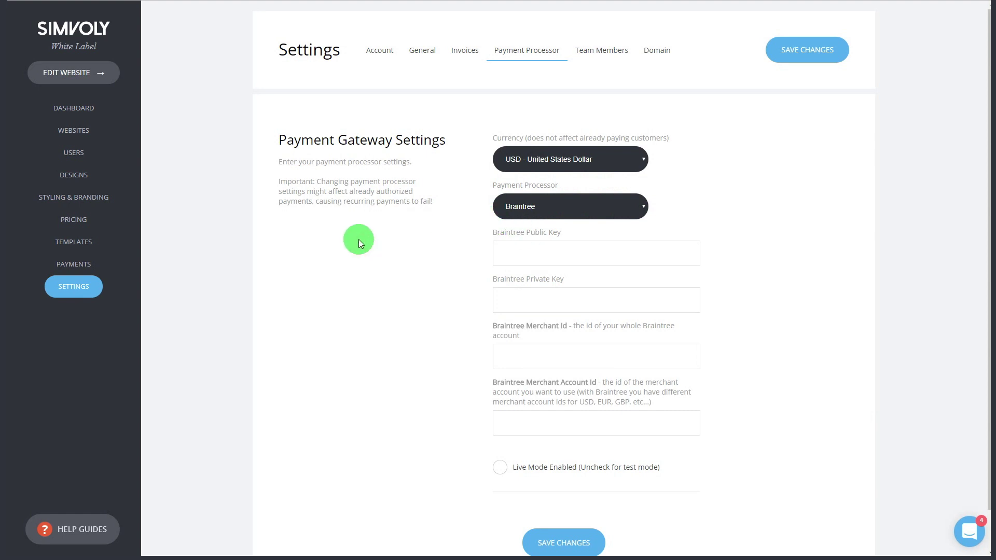
Step: Leave the white label settings, view the trial website's upgrade plan on its Billing page, and return to the website builder
{"action": "left_click", "coordinate": [74, 130]}
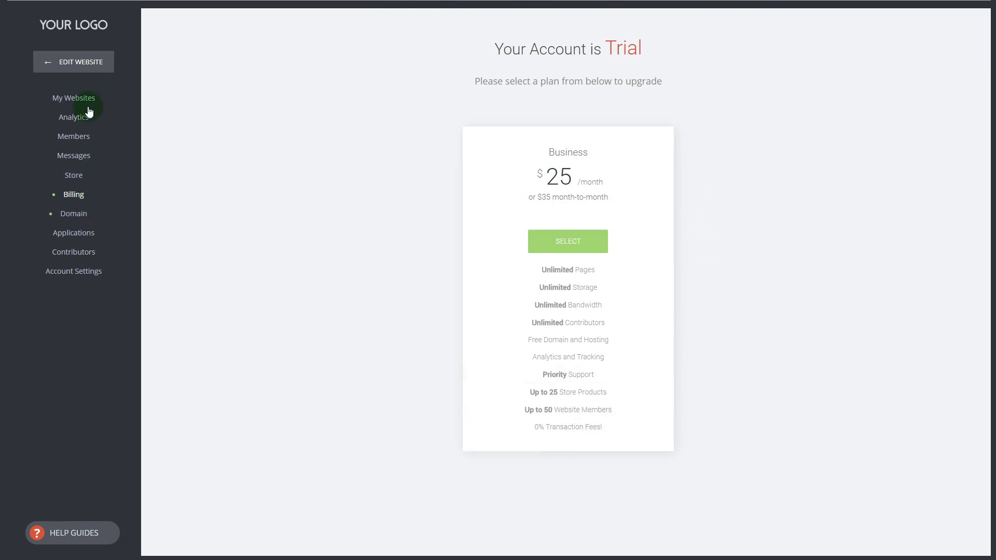
{"action": "left_click", "coordinate": [79, 62]}
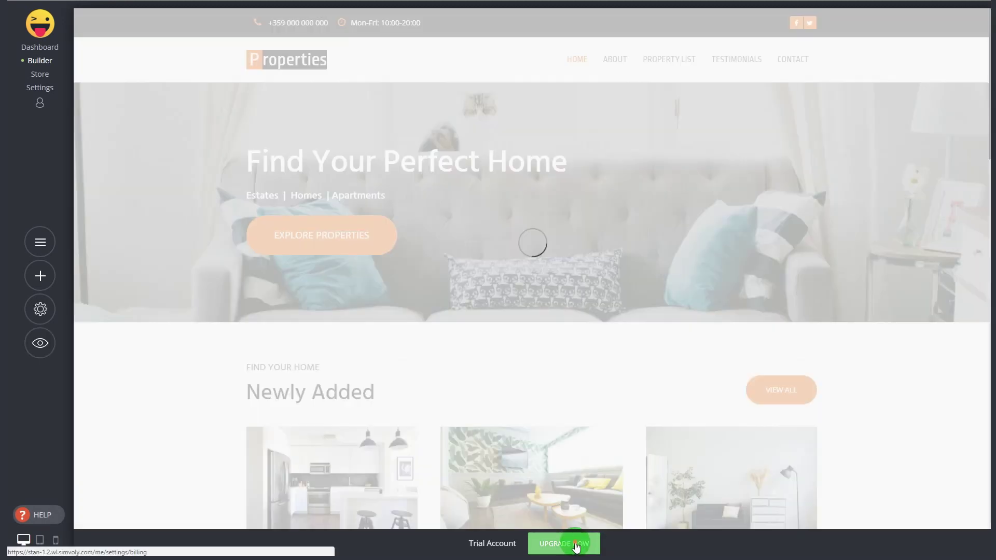
{"action": "left_click", "coordinate": [576, 545]}
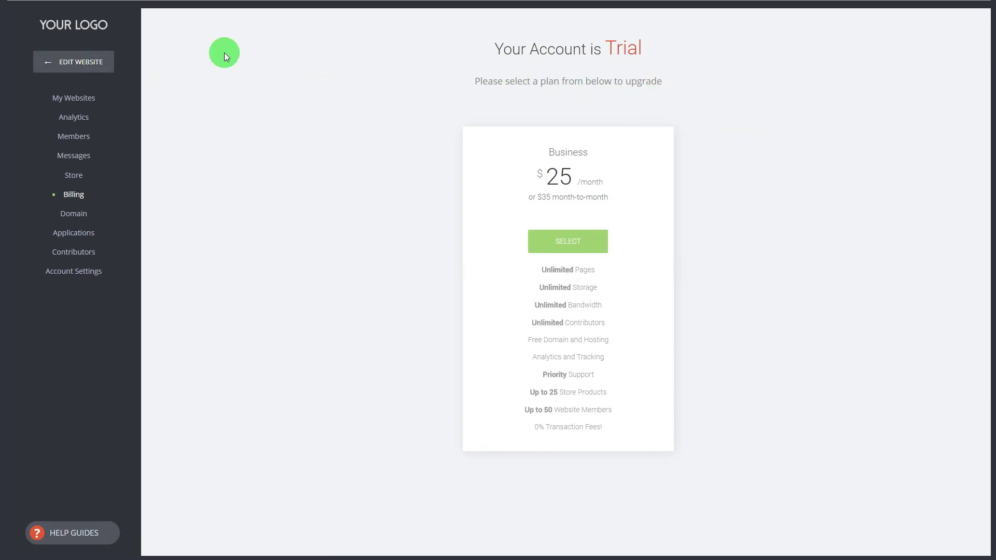
{"action": "left_click", "coordinate": [97, 61]}
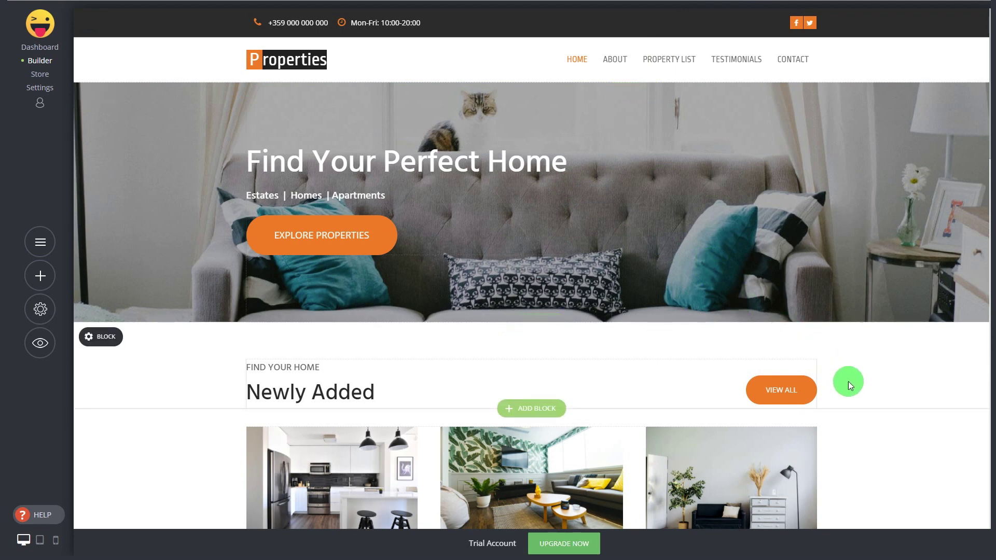
{"action": "left_click", "coordinate": [860, 427]}
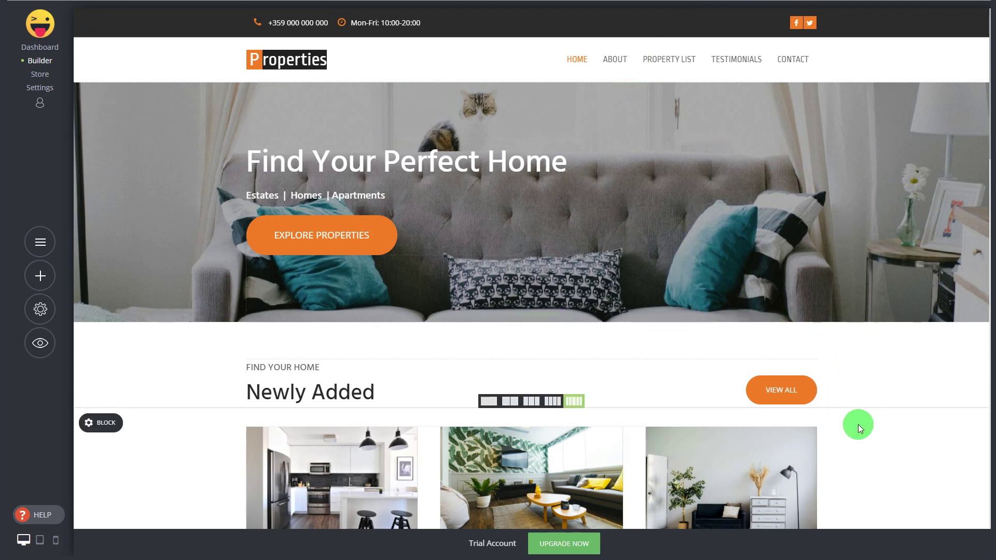
{"action": "left_click", "coordinate": [869, 373]}
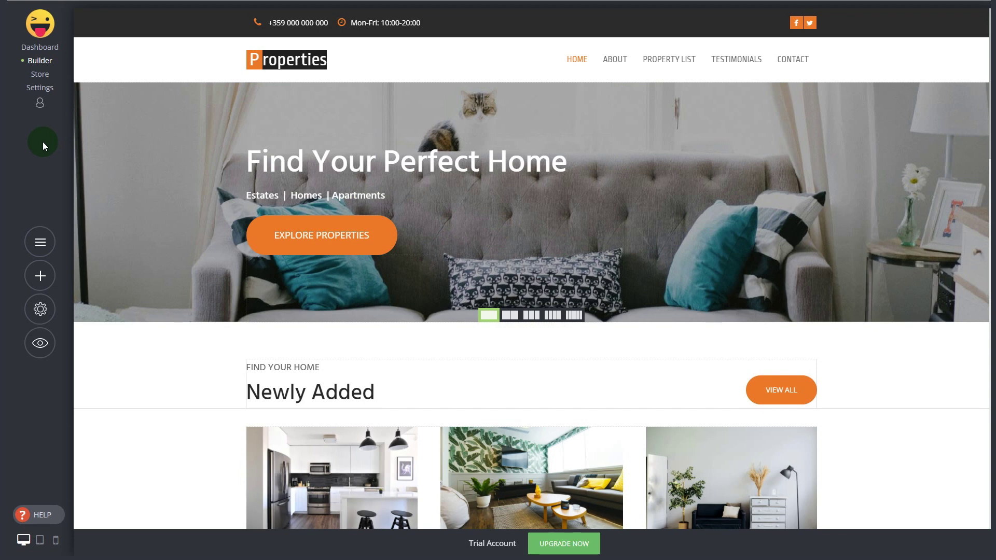
Step: Review the website's Account Settings and Contributors pages, and open the new contributor form to view its access permissions
{"action": "left_click", "coordinate": [40, 92]}
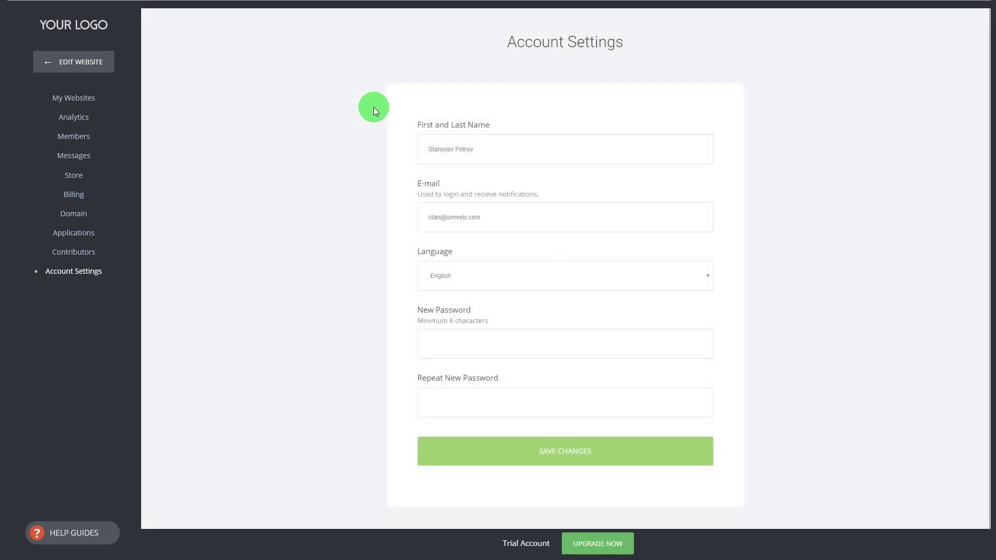
{"action": "left_click", "coordinate": [72, 252]}
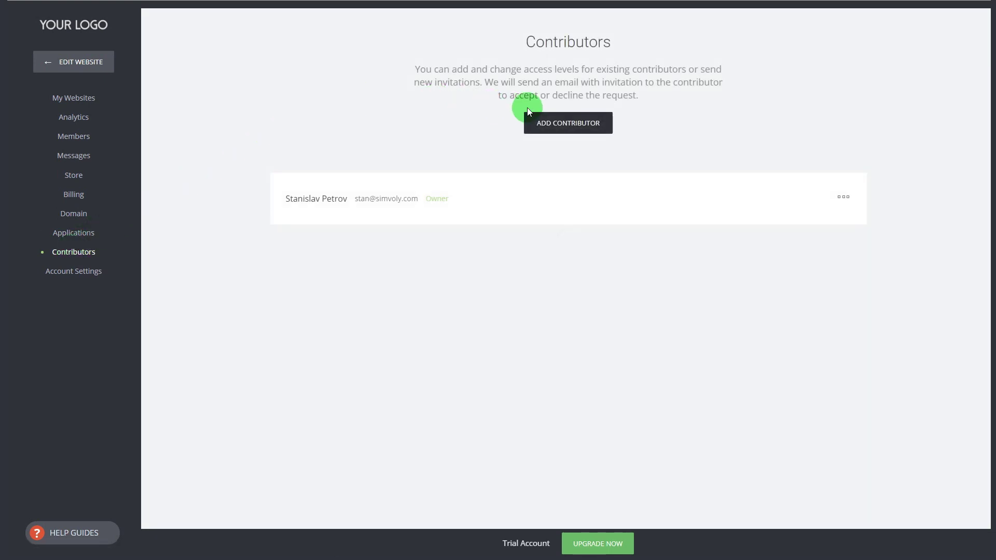
{"action": "left_click", "coordinate": [553, 122]}
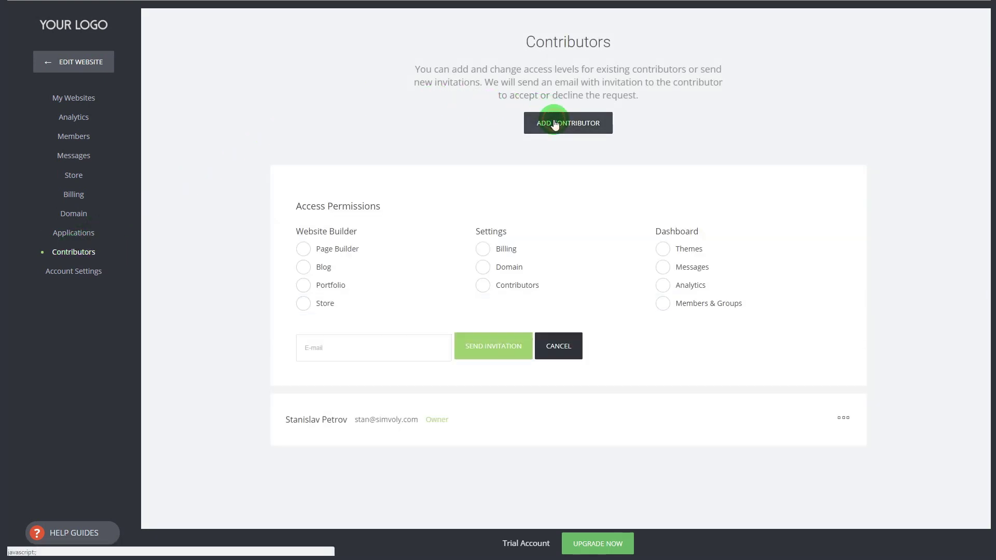